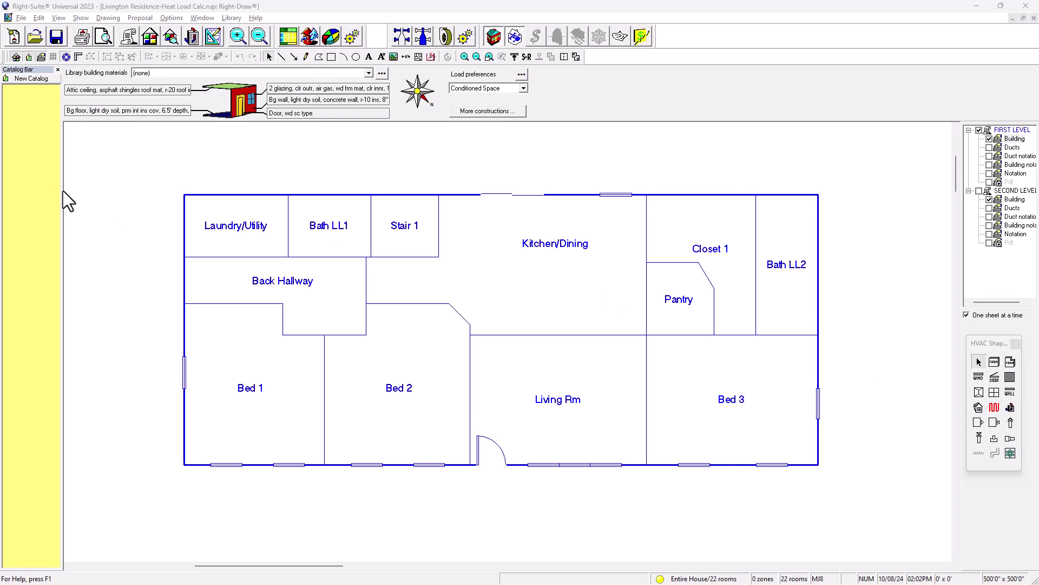
- Save the project and open the Multizone Tree beside the first-level floor plan
{"action": "left_click", "coordinate": [58, 38]}
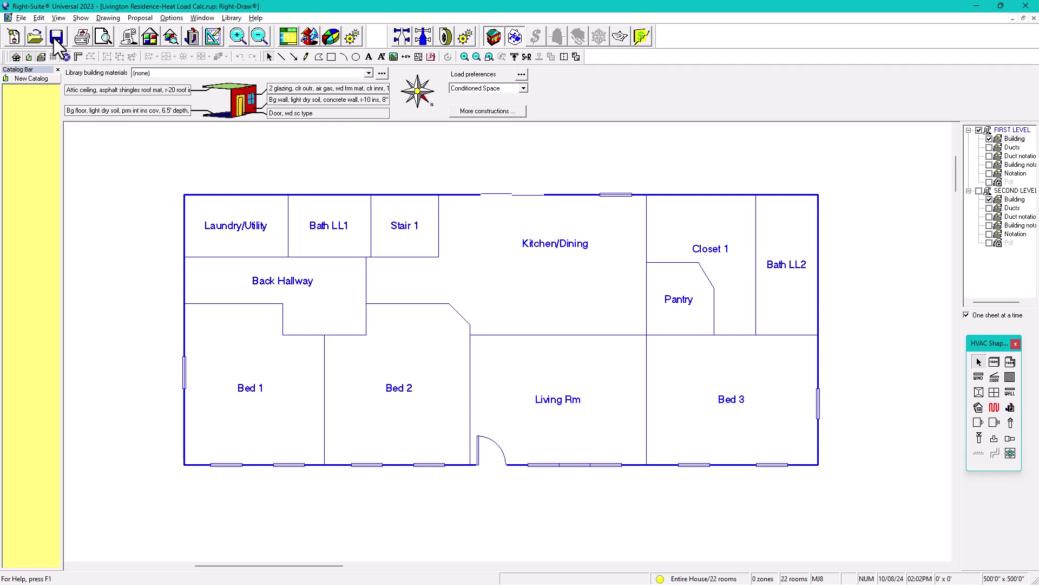
{"action": "left_click", "coordinate": [149, 39]}
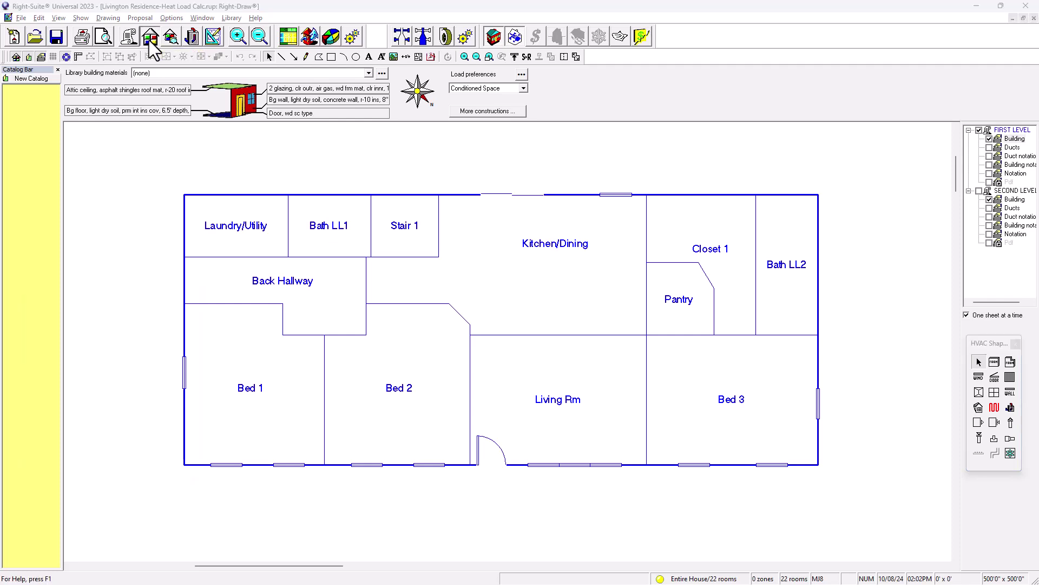
{"action": "left_click_drag", "start_coordinate": [118, 118], "coordinate": [115, 132]}
{"action": "middle_click_drag", "start_coordinate": [321, 281], "coordinate": [345, 237]}
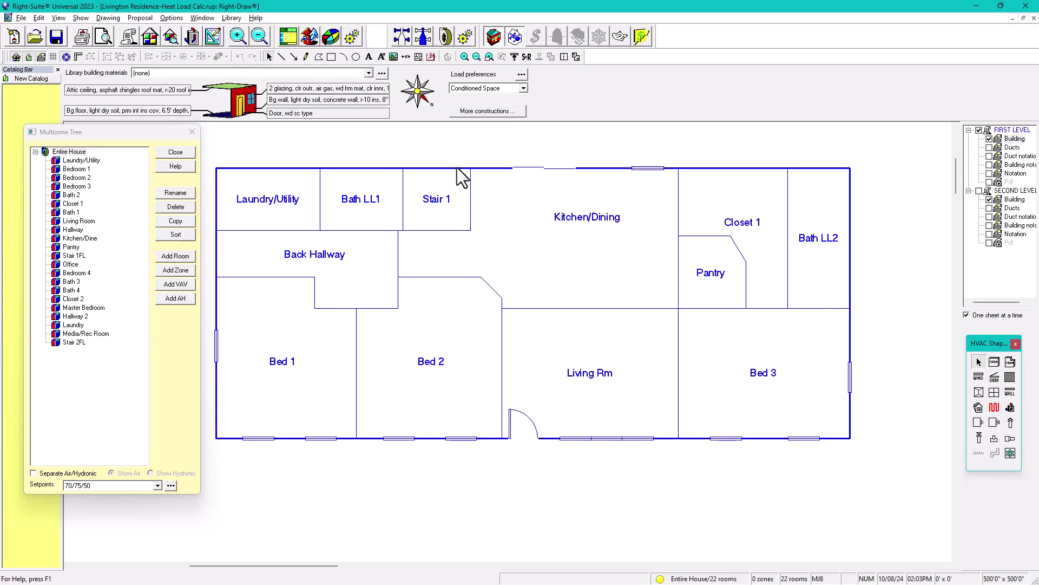
- Highlight all rooms from Laundry/Utility to Stair 2FL in the Multizone Tree, and clear the multiple selection
{"action": "left_click", "coordinate": [71, 153]}
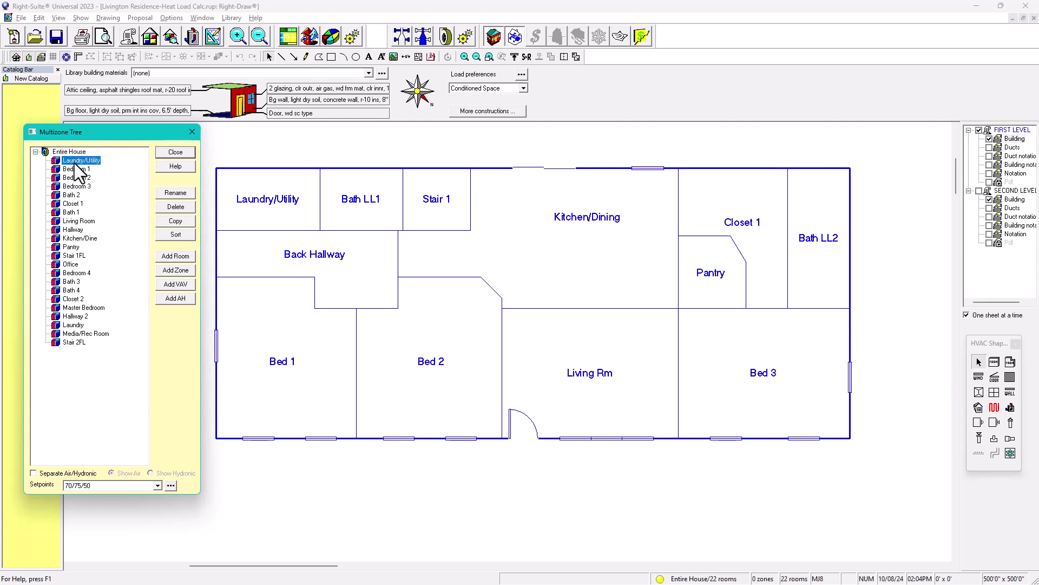
{"action": "left_click", "coordinate": [79, 344], "text": "shift"}
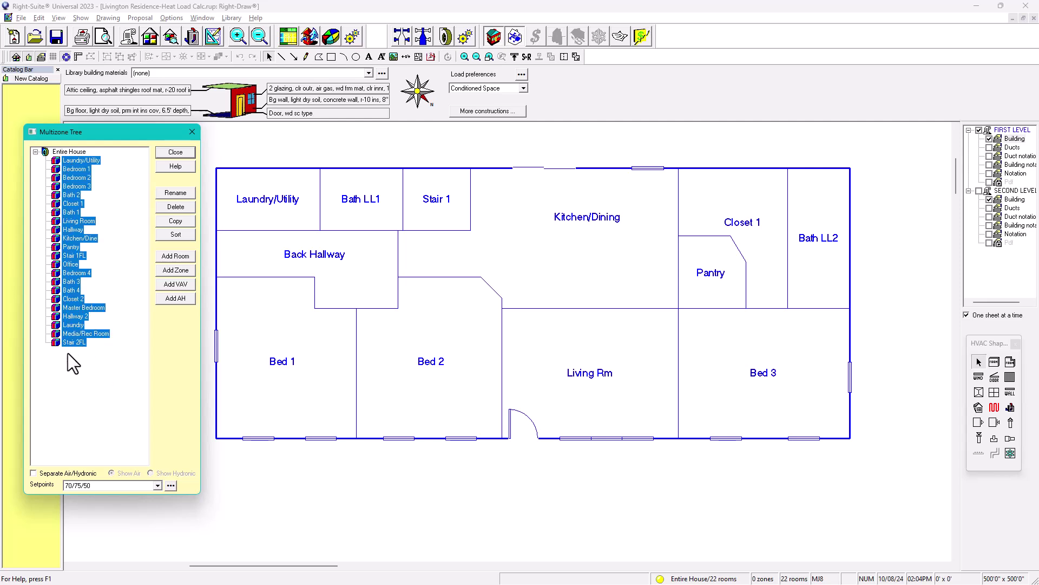
{"action": "left_click", "coordinate": [96, 364]}
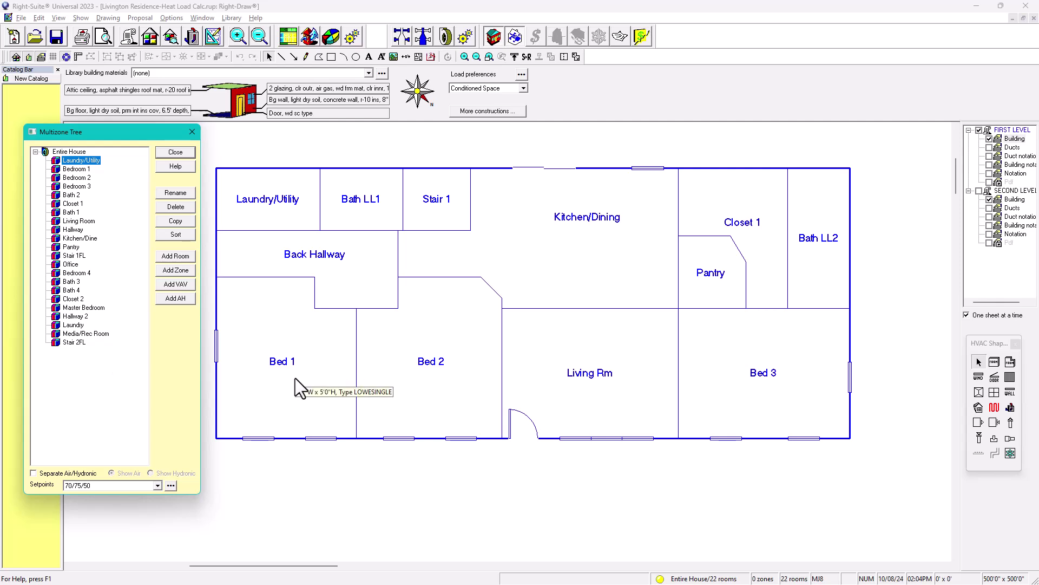
- Ungroup the first-level floor plan into individual rooms and clear the selection
{"action": "left_click", "coordinate": [269, 376]}
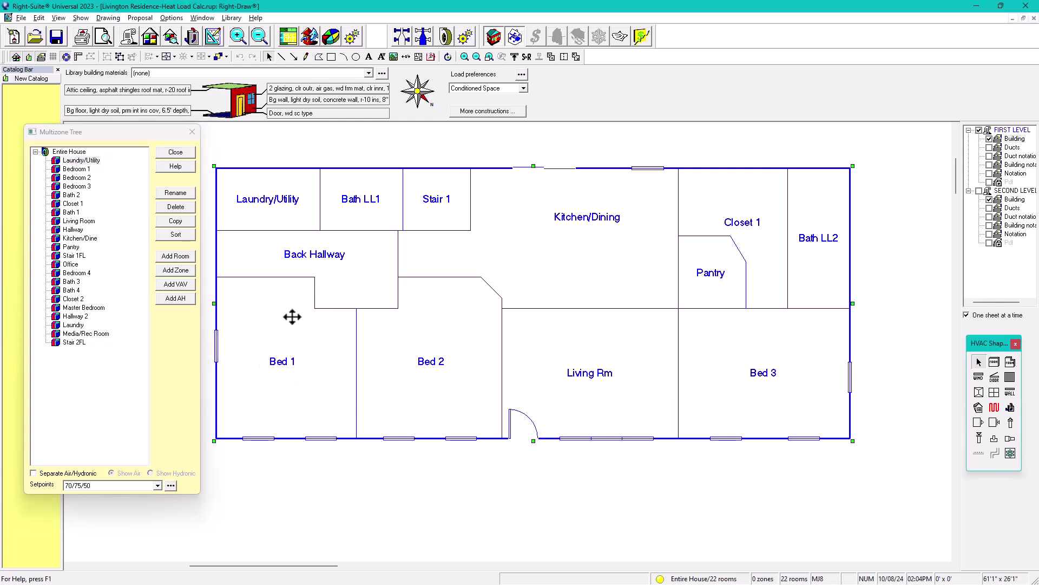
{"action": "key", "text": "ctrl+a"}
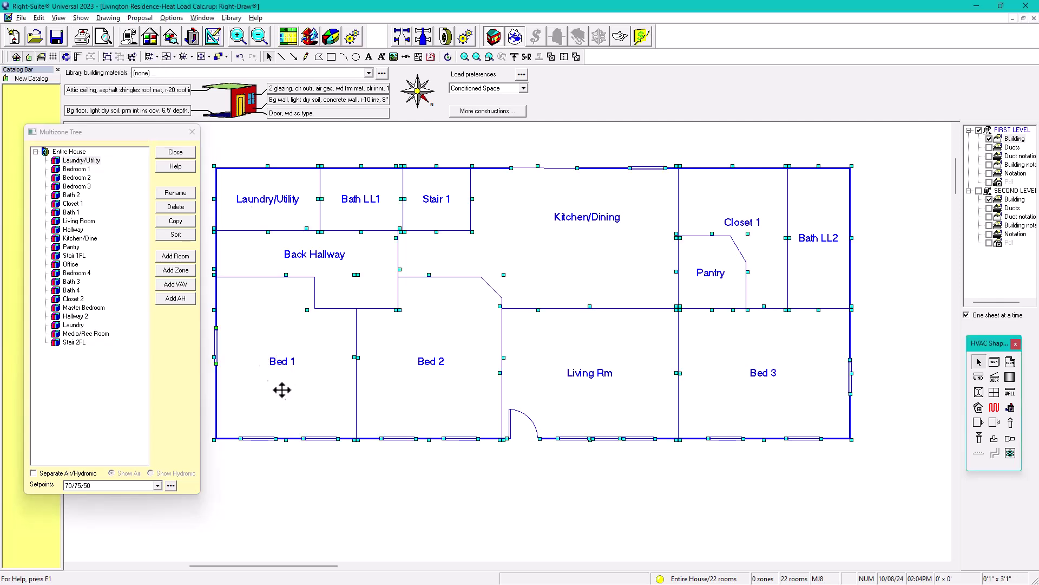
{"action": "left_click", "coordinate": [291, 429]}
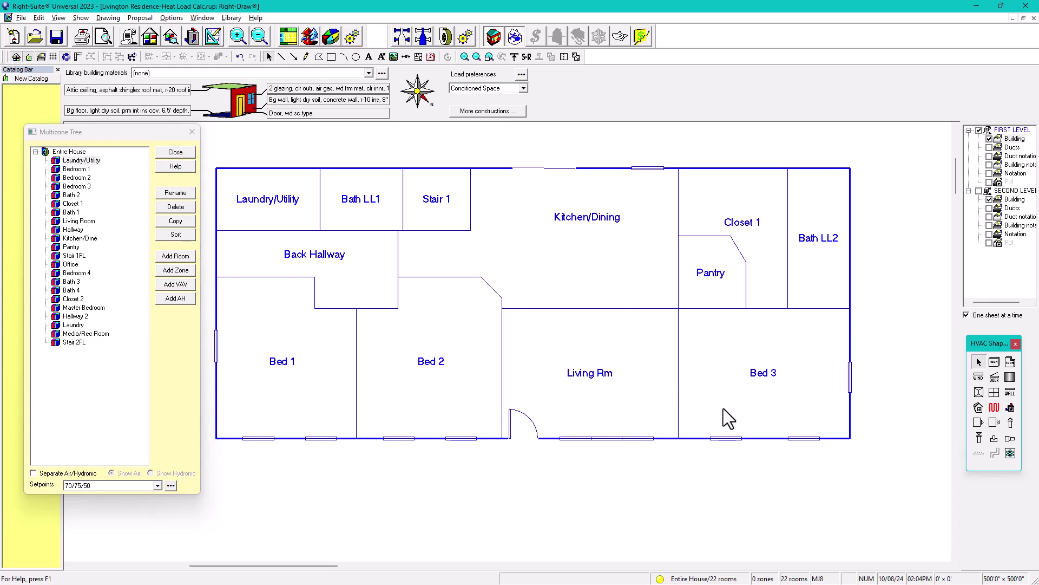
- Rename the Bed 1 room on the first-level plan as Bedroom 11
{"action": "mouse_move", "coordinate": [779, 381]}
{"action": "mouse_move", "coordinate": [291, 360]}
{"action": "left_click", "coordinate": [286, 363]}
{"action": "left_click", "coordinate": [289, 361]}
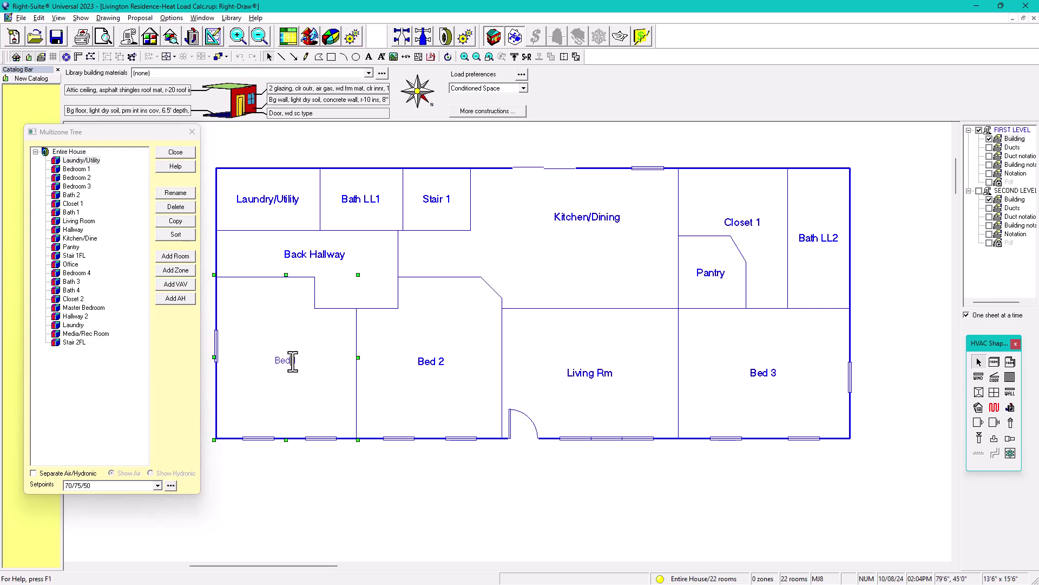
{"action": "type", "text": "room 11"}
{"action": "left_click", "coordinate": [315, 411]}
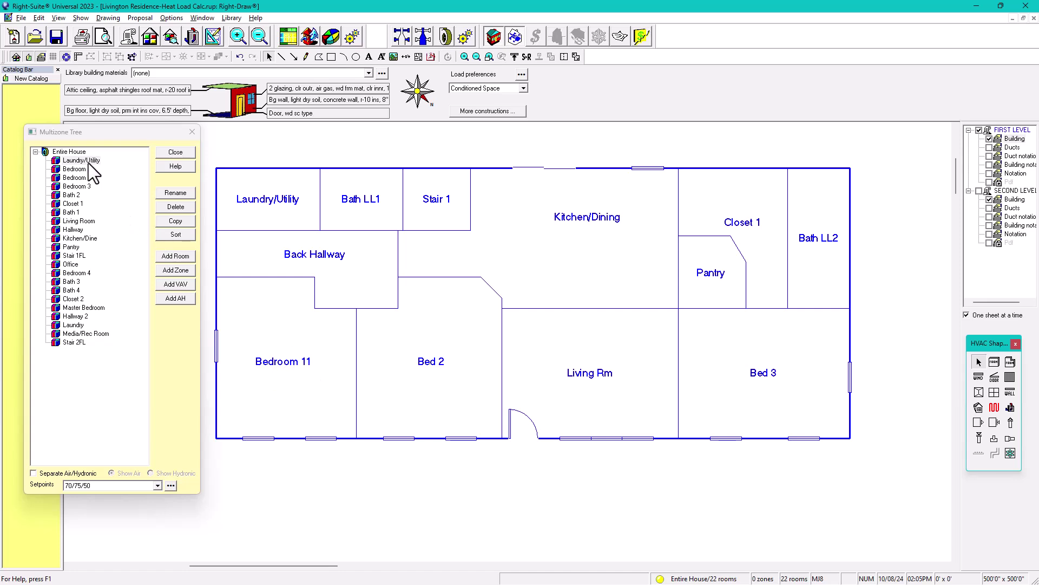
- Compare the Bedroom 1 room name in the Right-J Worksheet with the room's label on the floor plan
{"action": "left_click", "coordinate": [412, 36]}
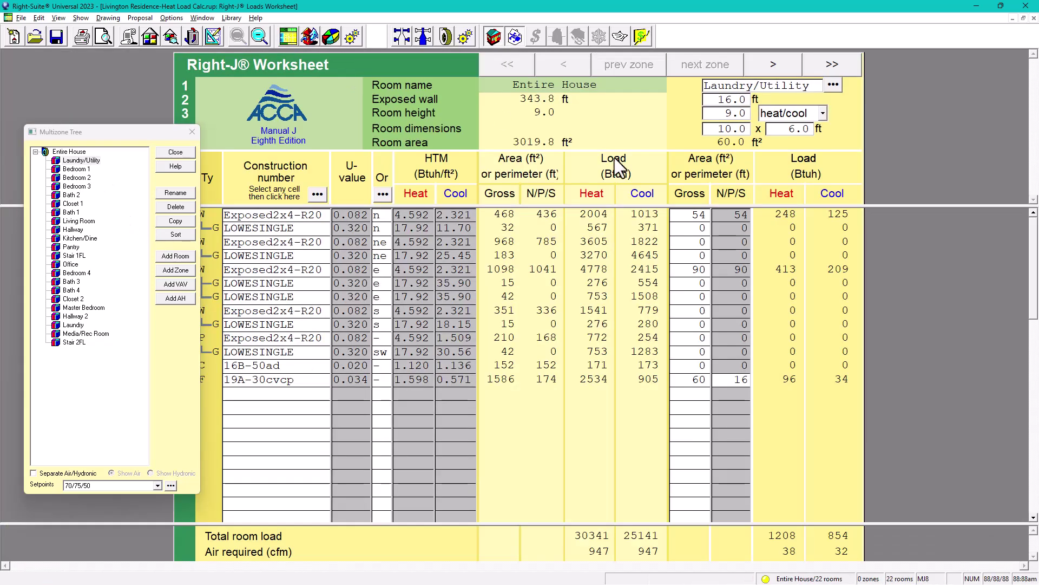
{"action": "left_click", "coordinate": [774, 65]}
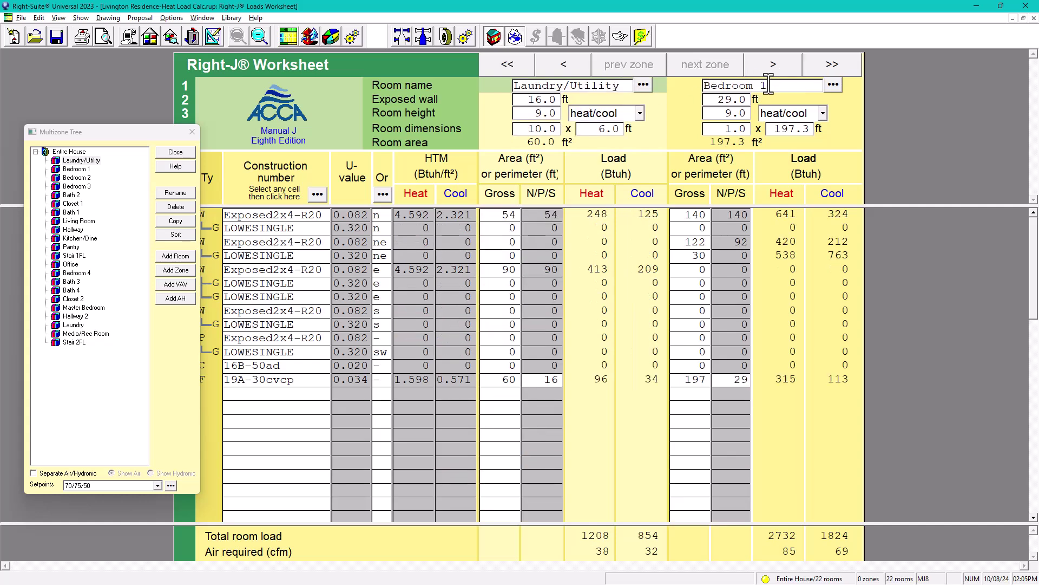
{"action": "left_click", "coordinate": [770, 86]}
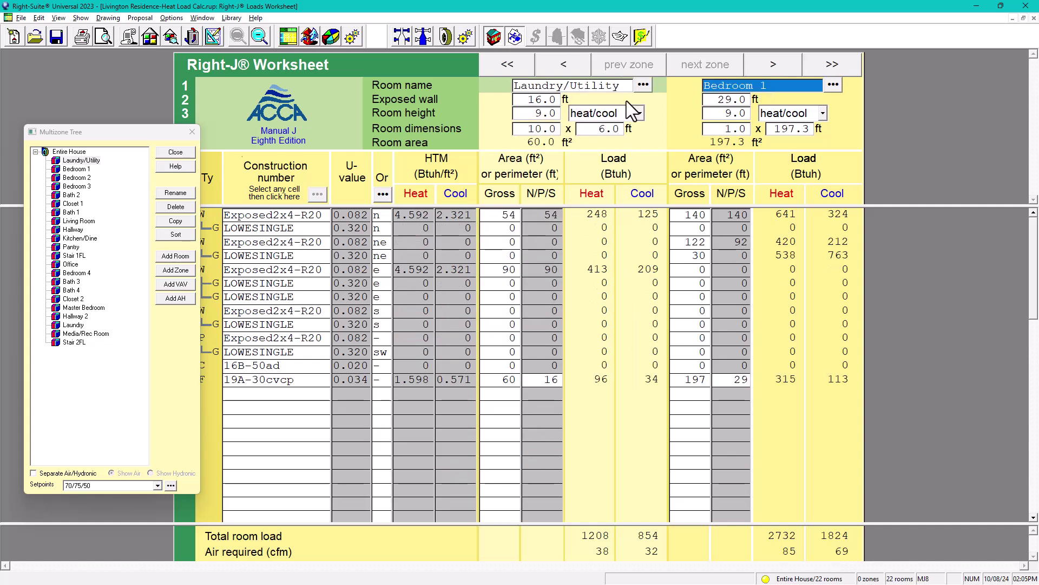
{"action": "left_click", "coordinate": [213, 36]}
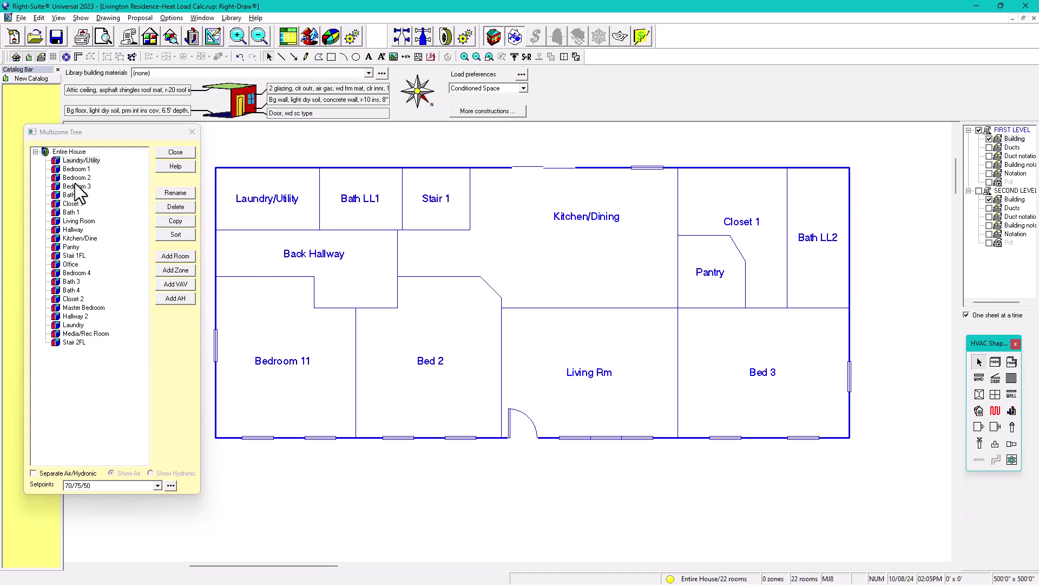
{"action": "left_click", "coordinate": [289, 37]}
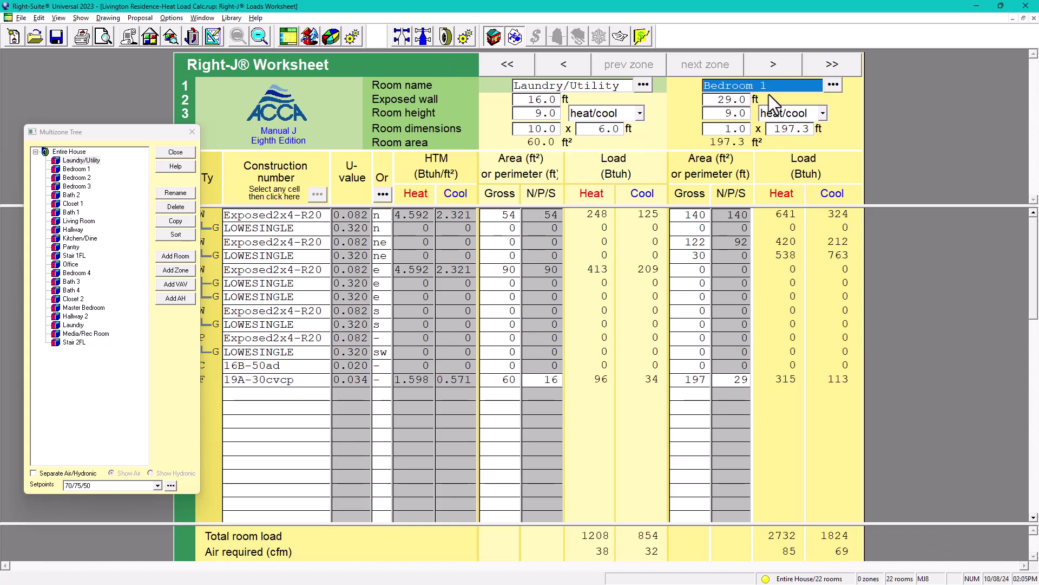
{"action": "left_click", "coordinate": [213, 37]}
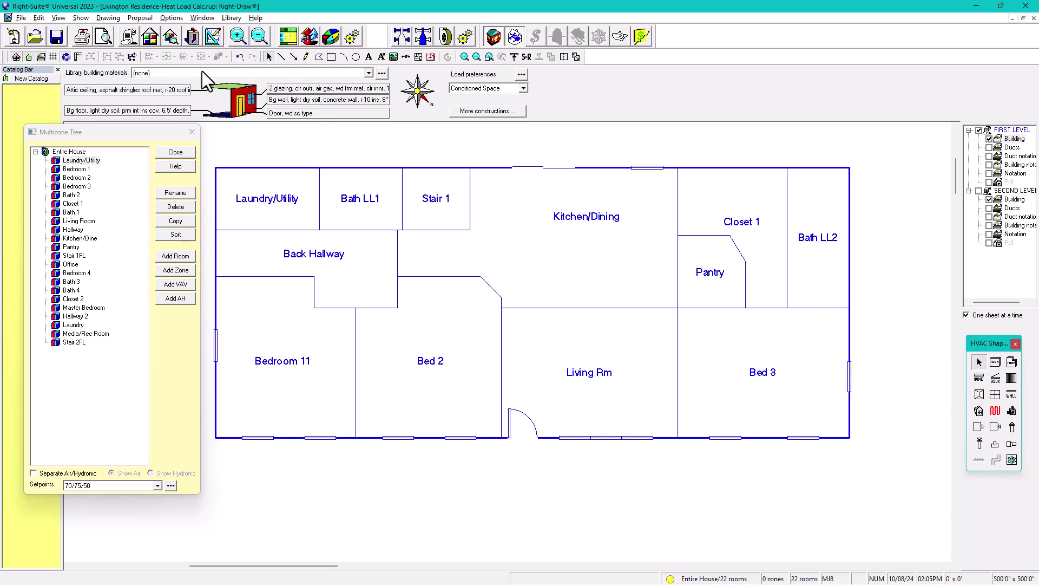
{"action": "left_click", "coordinate": [76, 170]}
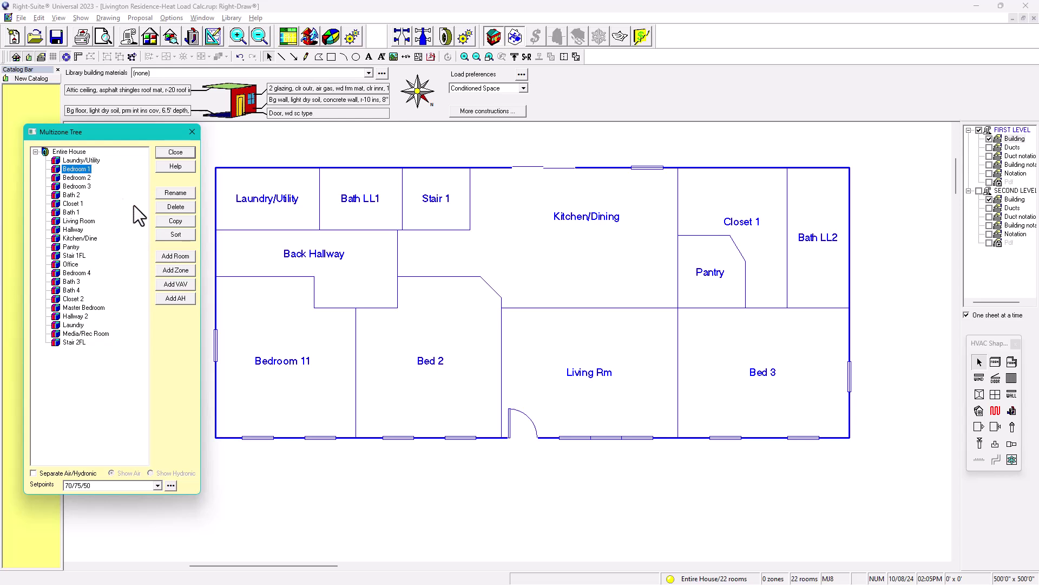
{"action": "left_click", "coordinate": [170, 194]}
{"action": "left_click", "coordinate": [87, 169]}
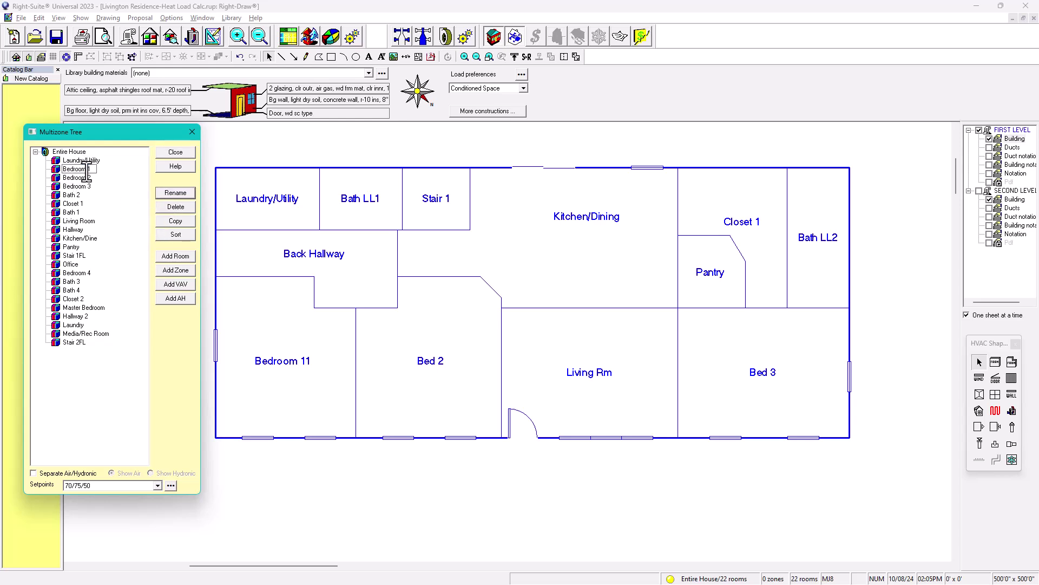
{"action": "key", "text": "BackSpace"}
{"action": "key", "text": "BackSpace"}
{"action": "key", "text": "BackSpace"}
{"action": "key", "text": "BackSpace"}
{"action": "key", "text": "BackSpace"}
{"action": "left_click", "coordinate": [214, 391]}
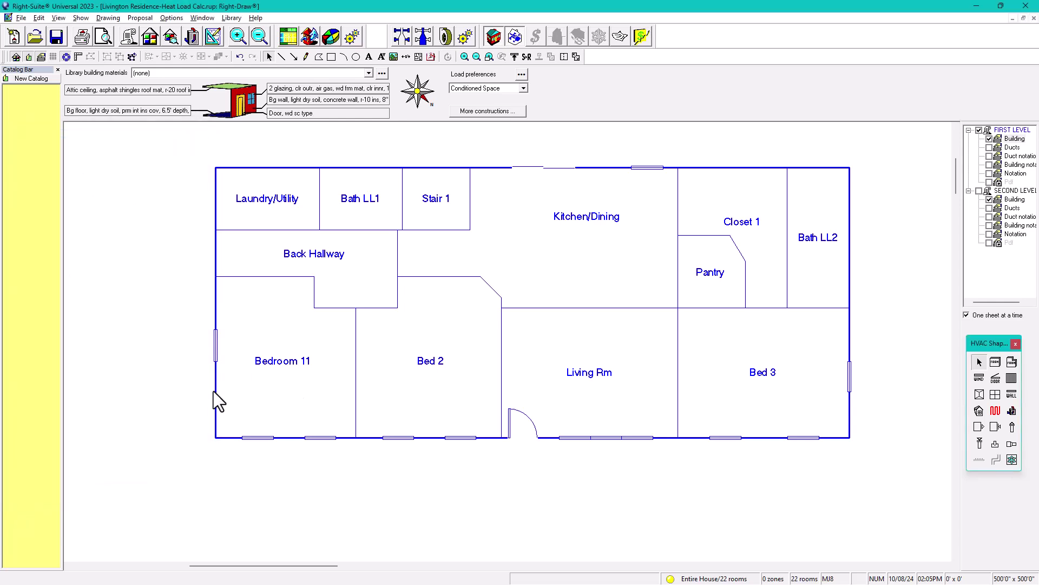
- Reopen the Multizone Tree and rename Bedroom 1 as Bed 1
{"action": "left_click", "coordinate": [150, 36]}
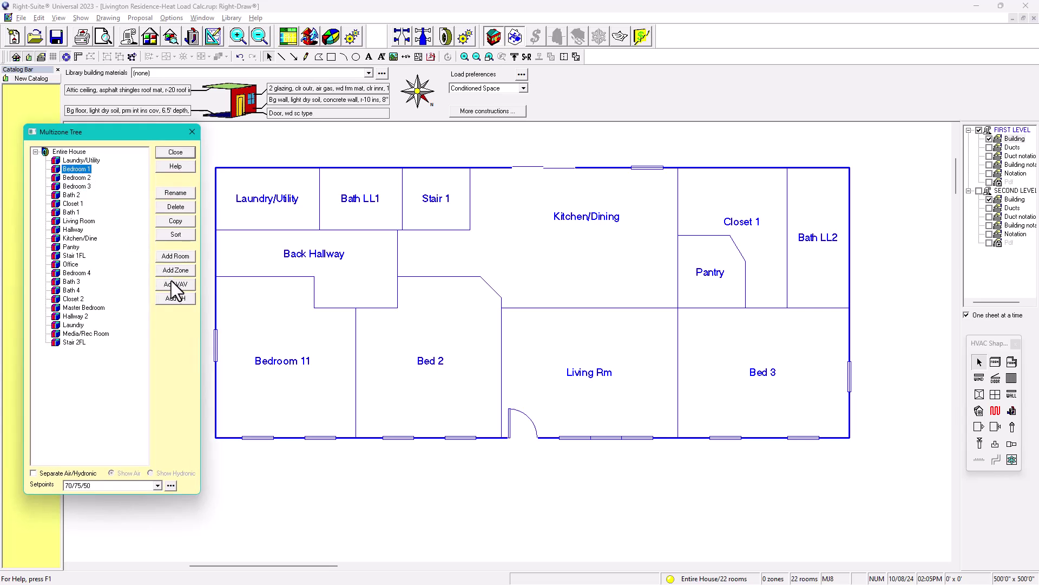
{"action": "left_click", "coordinate": [171, 194]}
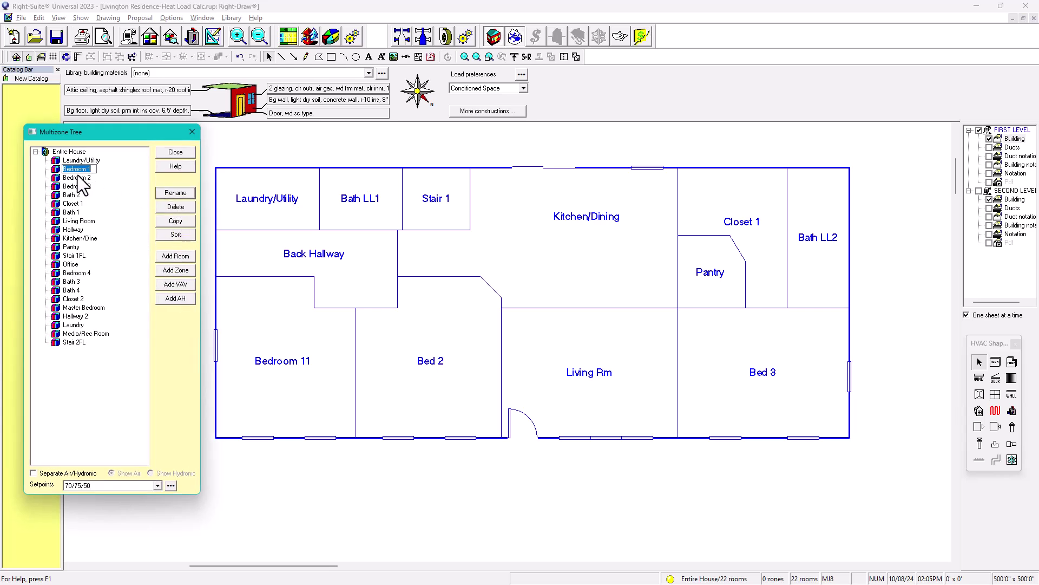
{"action": "type", "text": "Bed"}
{"action": "left_click", "coordinate": [74, 179]}
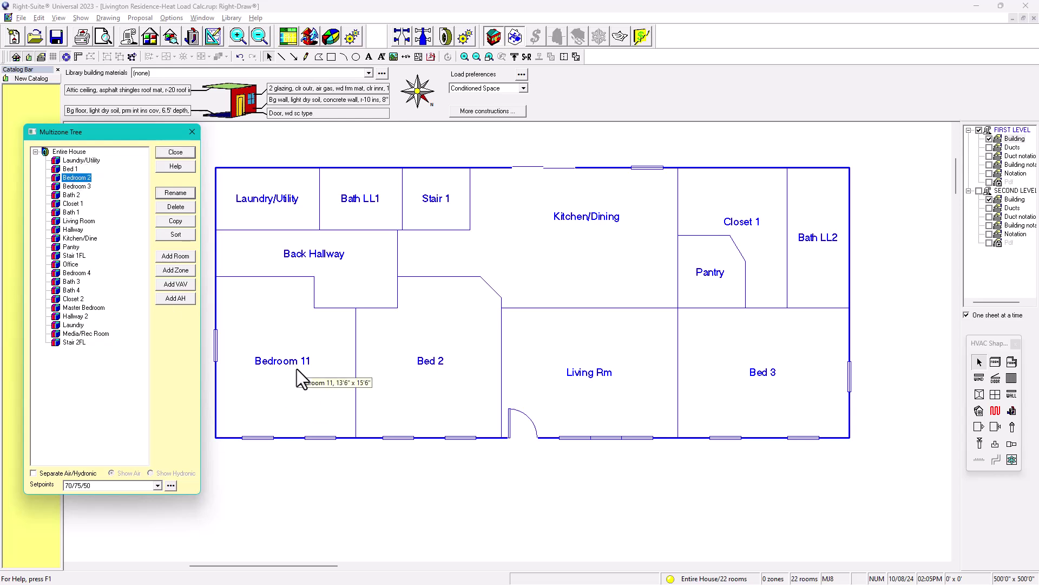
- Check the Bed 1 room name in the Right-J Worksheet, and return to the plan without the Multizone Tree
{"action": "left_click", "coordinate": [288, 36]}
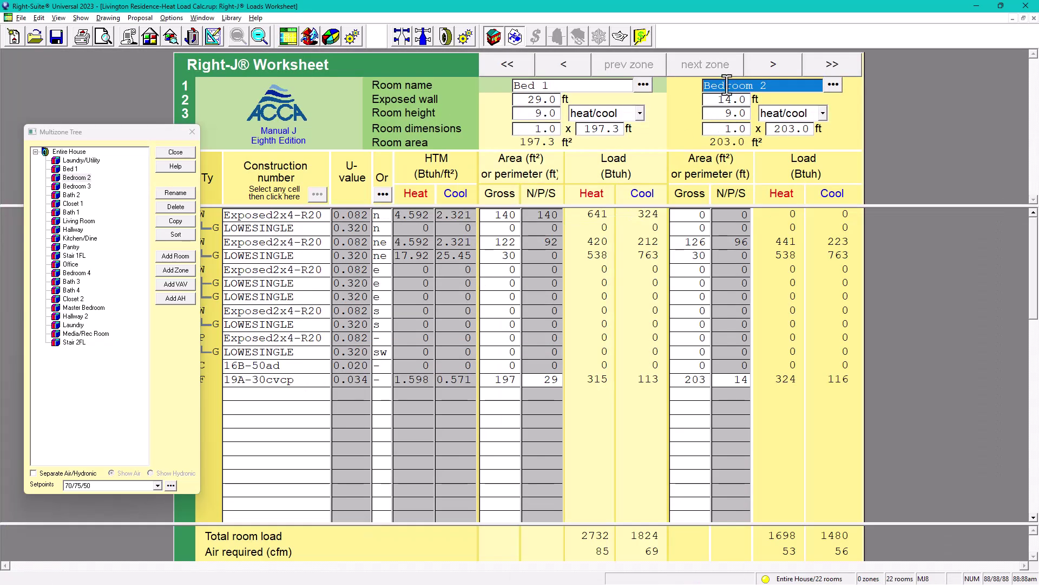
{"action": "left_click", "coordinate": [526, 69]}
{"action": "left_click", "coordinate": [765, 67]}
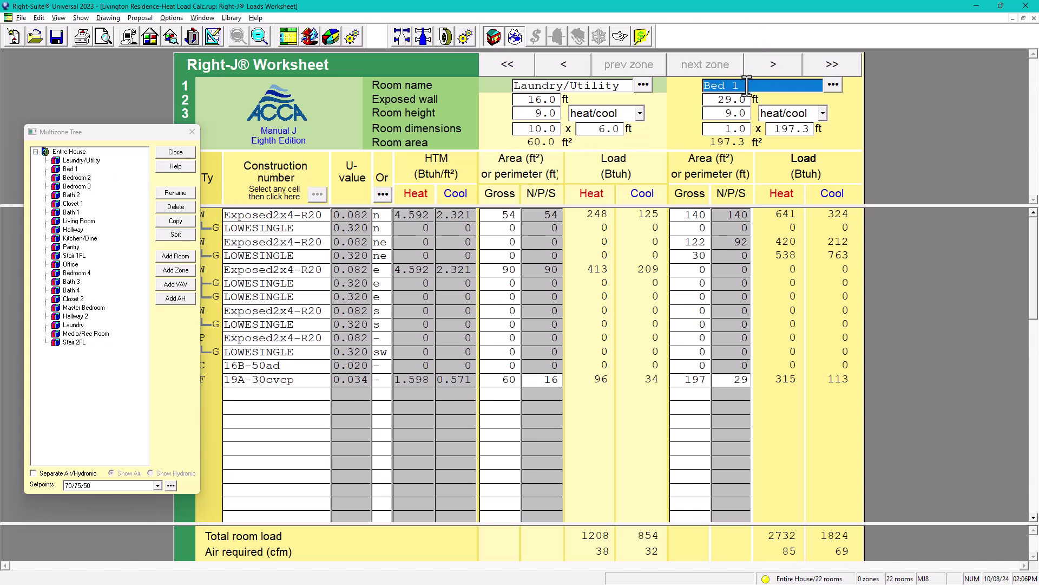
{"action": "left_click", "coordinate": [213, 37]}
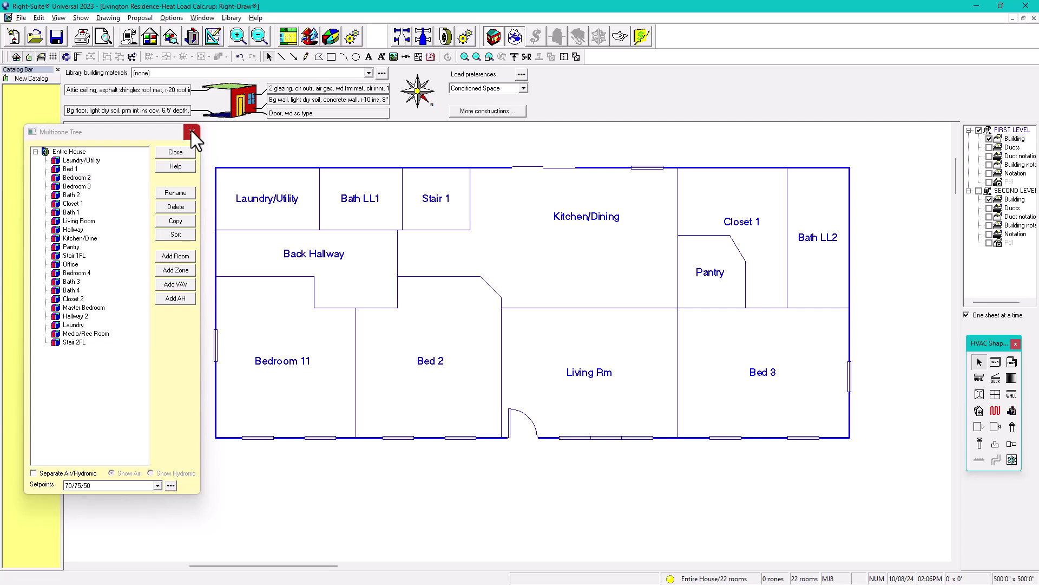
{"action": "left_click", "coordinate": [191, 132]}
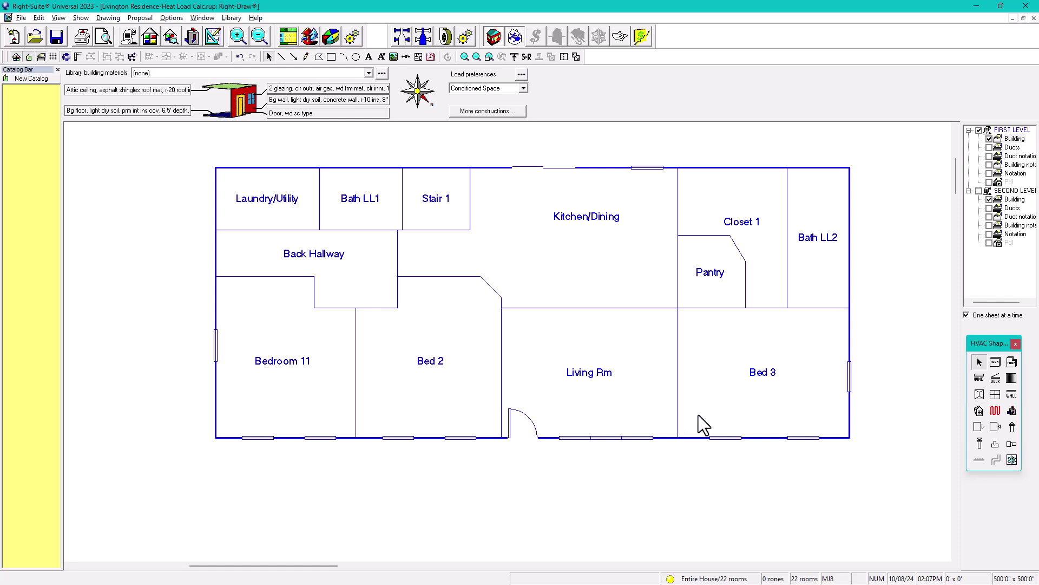
- Group all the first-level rooms and display the second-level building plan with nothing selected
{"action": "left_click_drag", "start_coordinate": [171, 155], "coordinate": [870, 467]}
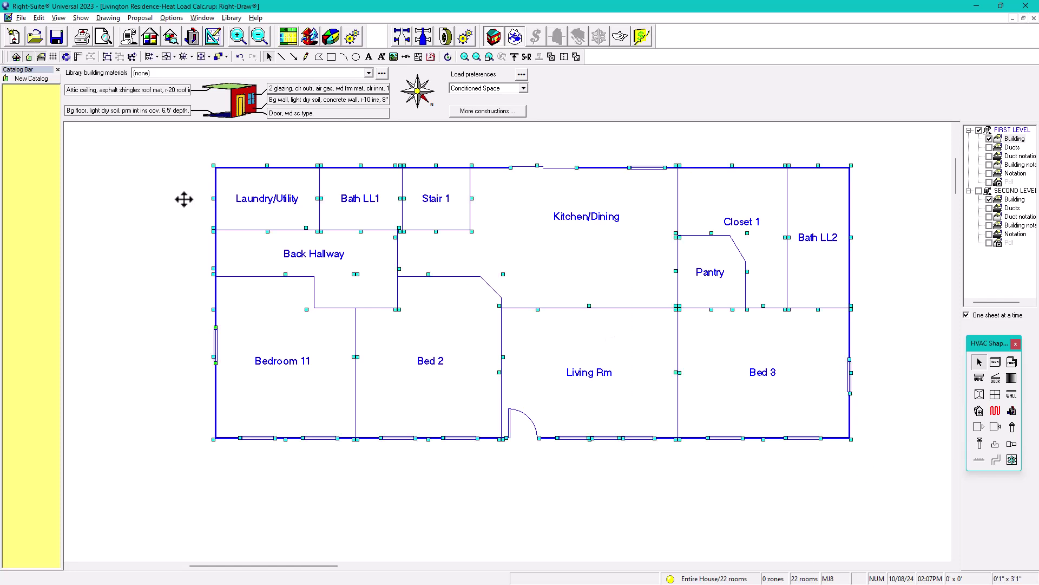
{"action": "left_click", "coordinate": [107, 56]}
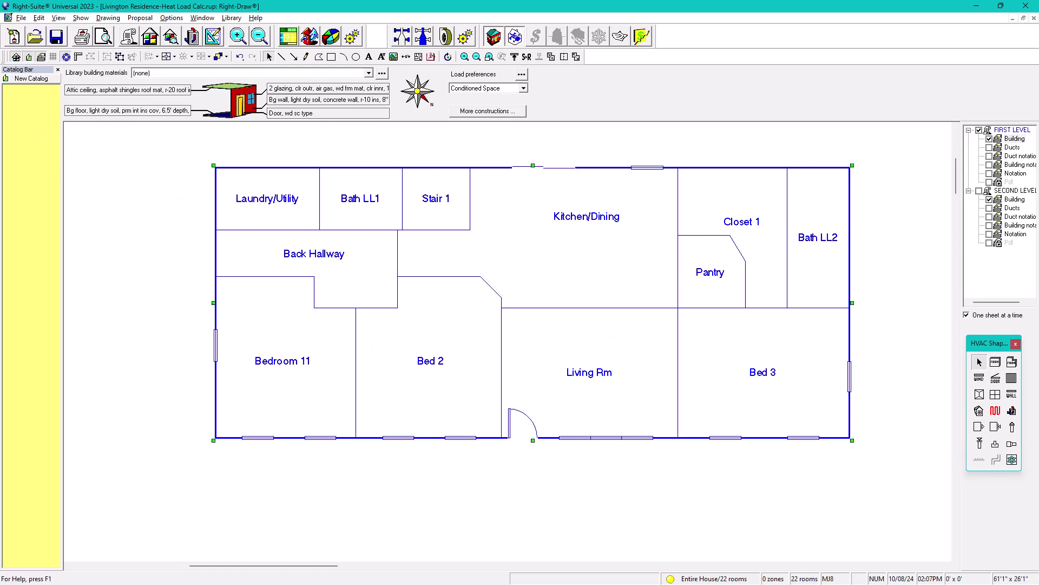
{"action": "left_click", "coordinate": [1015, 199]}
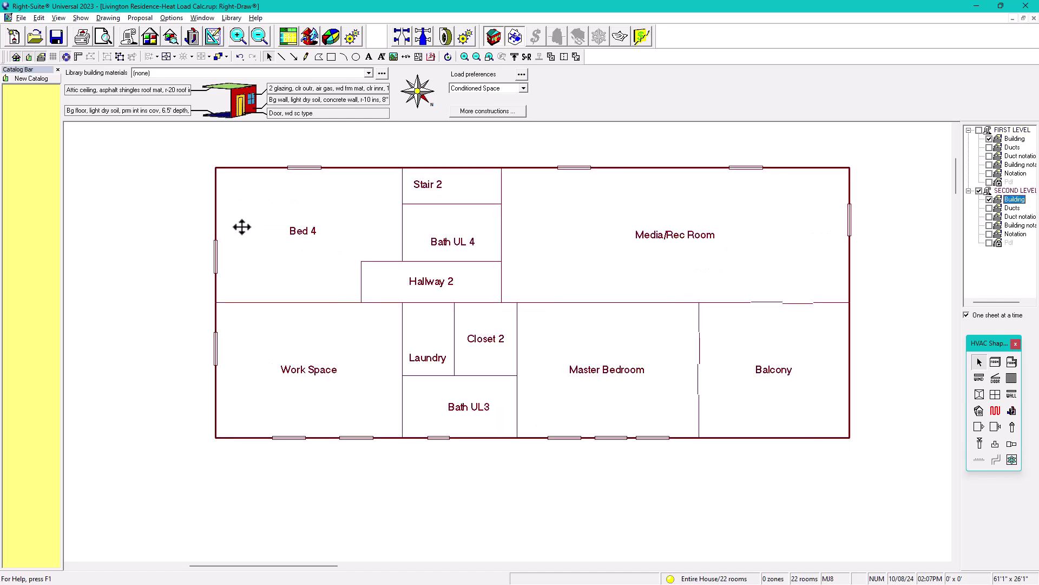
{"action": "left_click", "coordinate": [170, 173]}
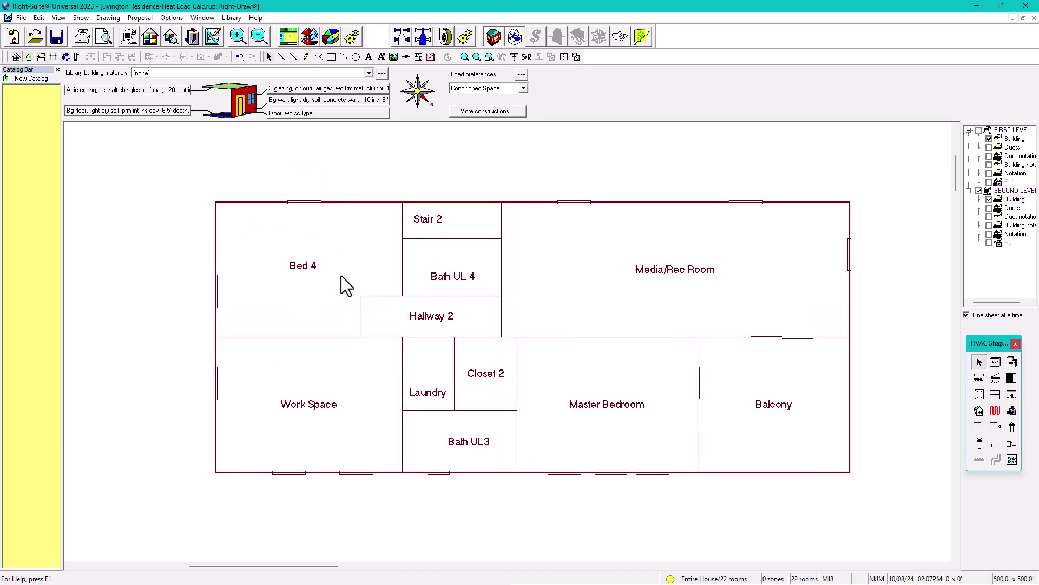
- Select the Work Space room on the second-level plan and look for its matching room in the Multizone Tree
{"action": "middle_click_drag", "start_coordinate": [253, 374], "coordinate": [250, 308]}
{"action": "left_click", "coordinate": [313, 339]}
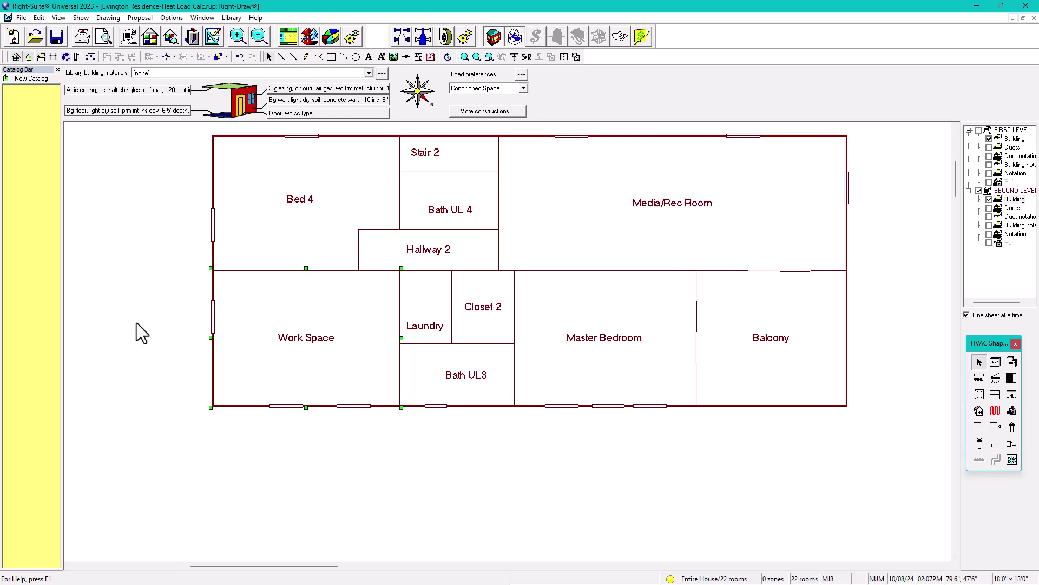
{"action": "left_click", "coordinate": [147, 38]}
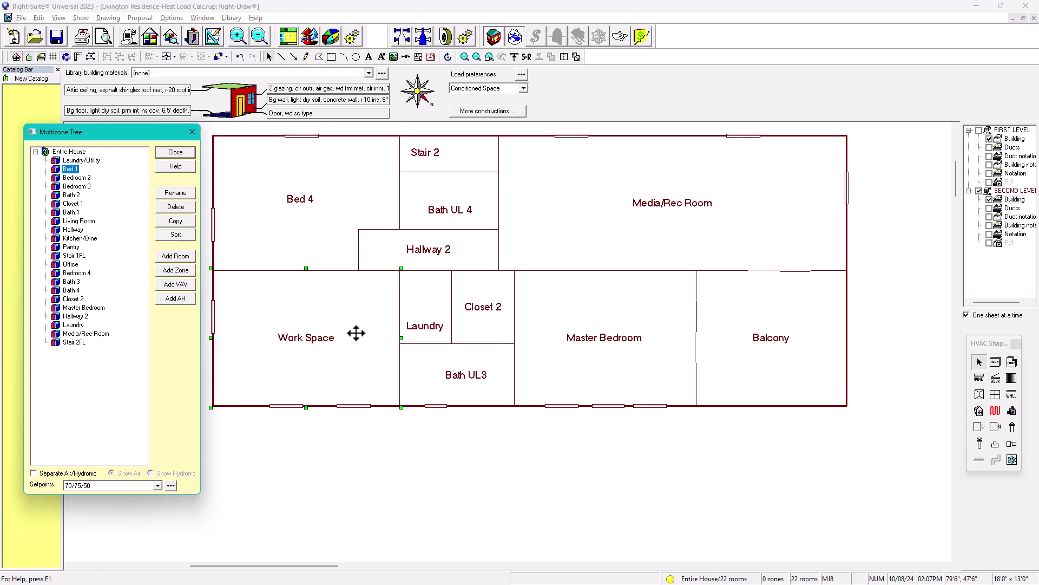
{"action": "left_click", "coordinate": [73, 274]}
{"action": "left_click", "coordinate": [74, 290]}
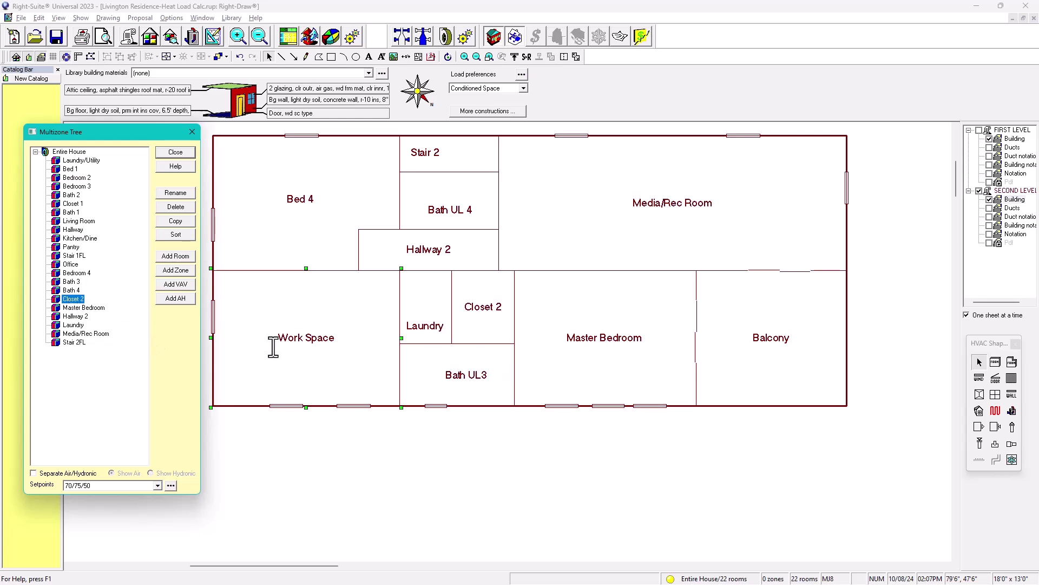
- Rename the Master Bedroom label on the second-level plan as Master Bed
{"action": "left_click", "coordinate": [606, 337]}
{"action": "left_click", "coordinate": [606, 337]}
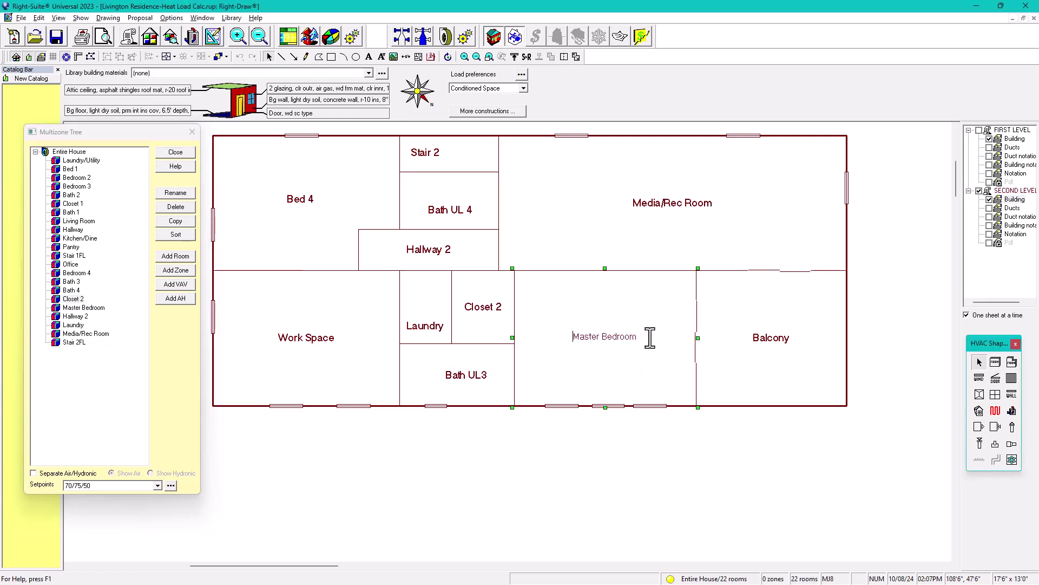
{"action": "left_click_drag", "start_coordinate": [650, 339], "coordinate": [621, 343]}
{"action": "key", "text": "BackSpace"}
{"action": "left_click", "coordinate": [613, 453]}
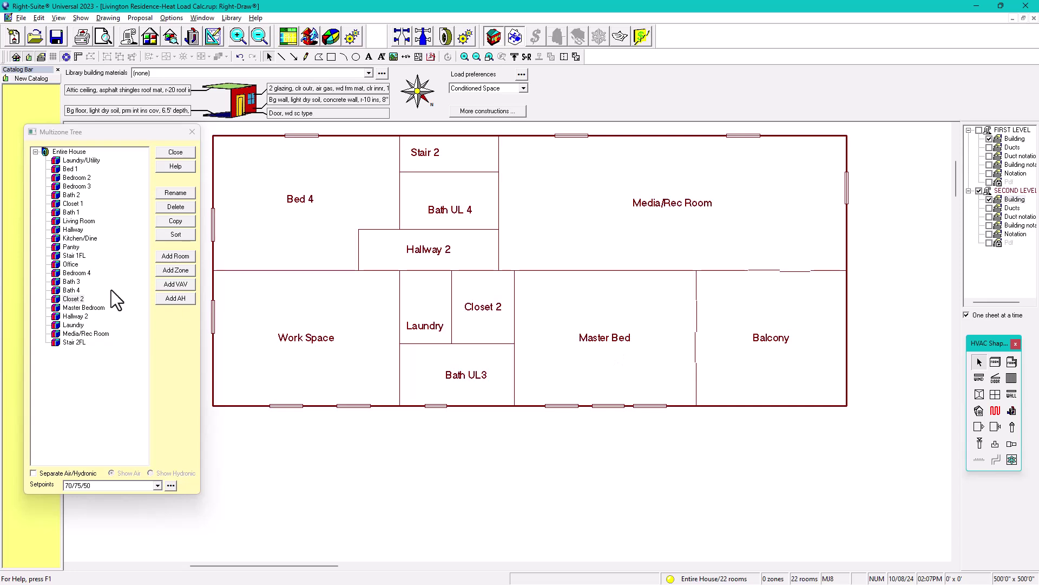
- Compare the Master Bed room's name in the reopened Multizone Tree and the Right-J Worksheet, and return to the plan without the tree
{"action": "left_click", "coordinate": [192, 132]}
{"action": "left_click", "coordinate": [147, 37]}
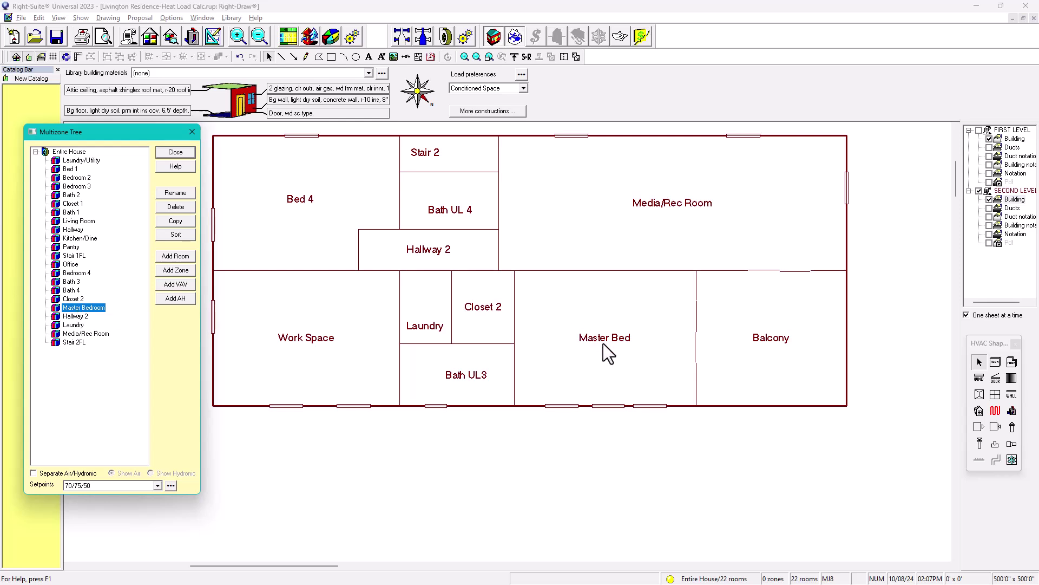
{"action": "left_click", "coordinate": [292, 39]}
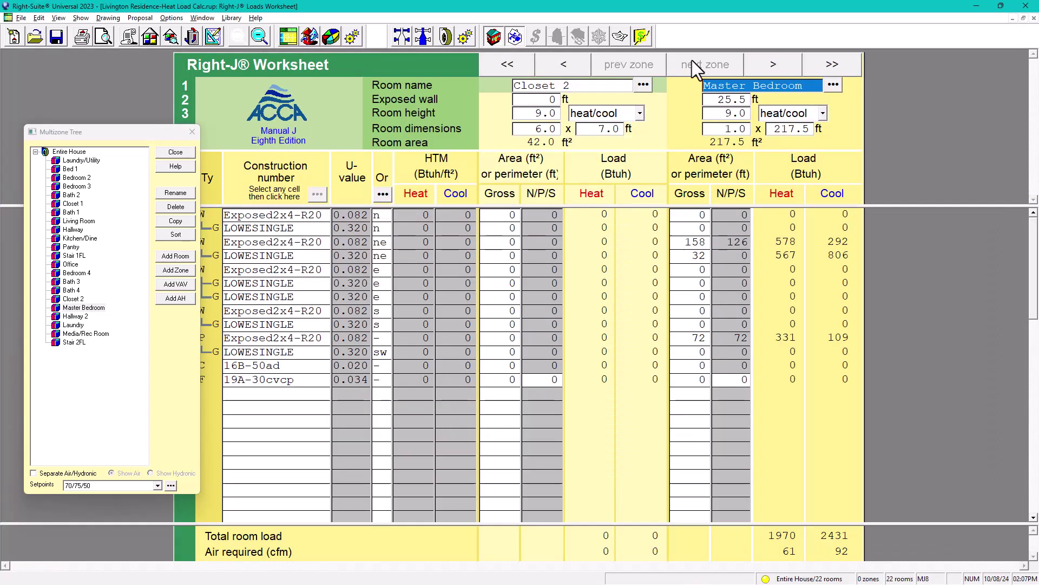
{"action": "left_click", "coordinate": [213, 37]}
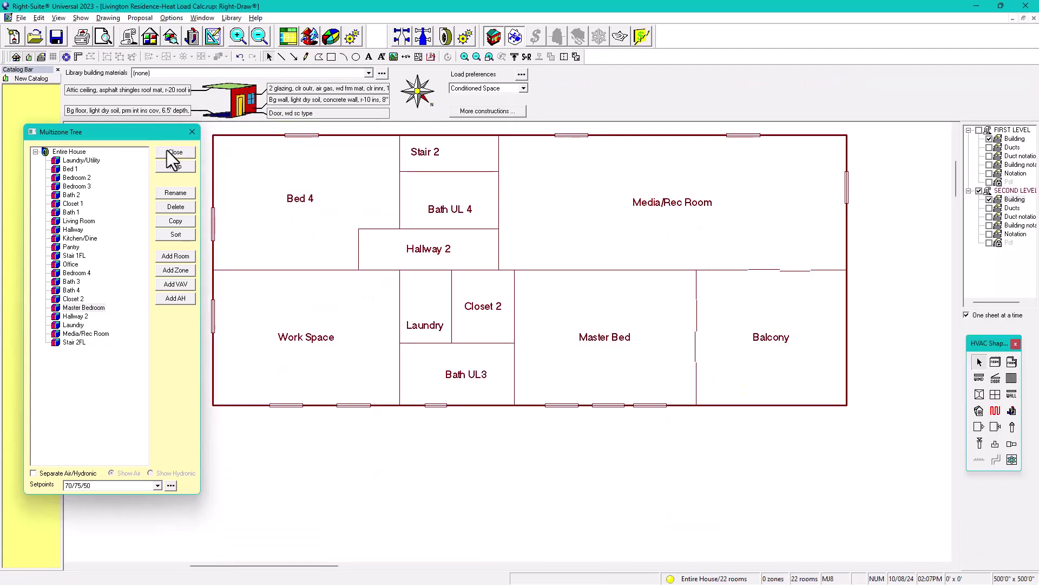
{"action": "left_click", "coordinate": [169, 152]}
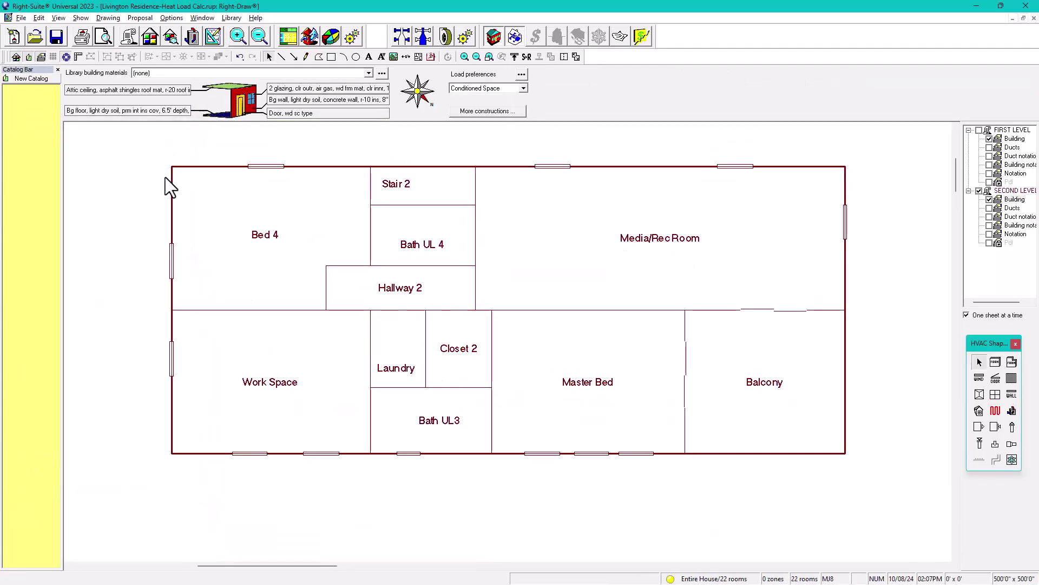
- Group all the second-level rooms and display the first-level building plan
{"action": "left_click_drag", "start_coordinate": [147, 145], "coordinate": [922, 506]}
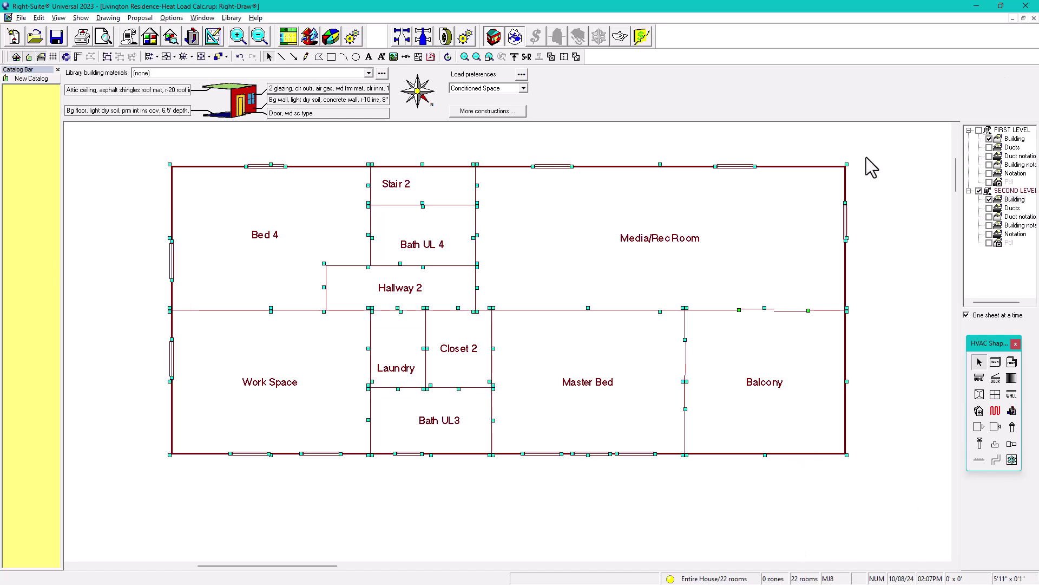
{"action": "left_click", "coordinate": [877, 129]}
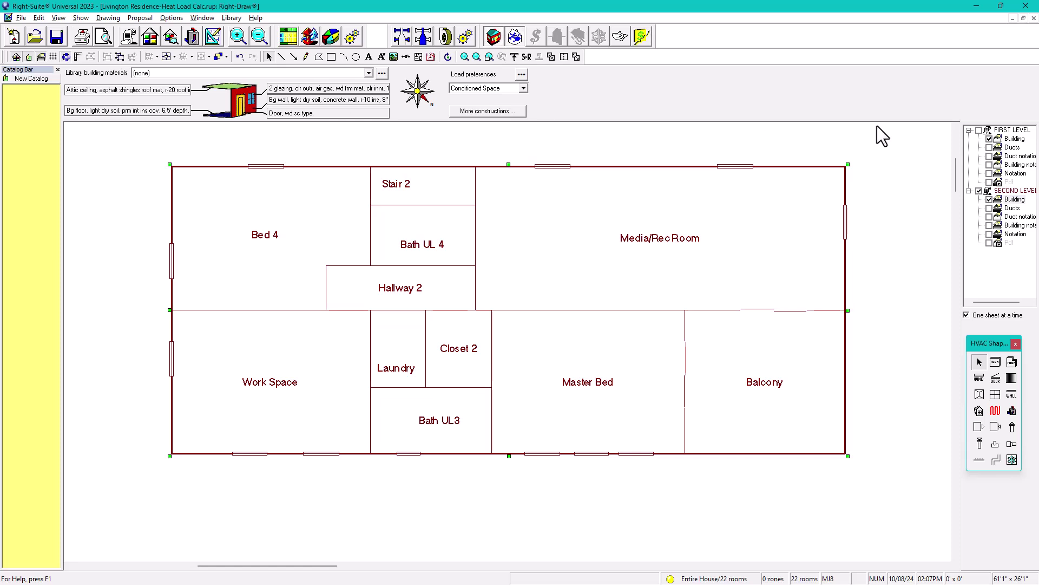
{"action": "left_click", "coordinate": [998, 137]}
{"action": "left_click", "coordinate": [502, 297]}
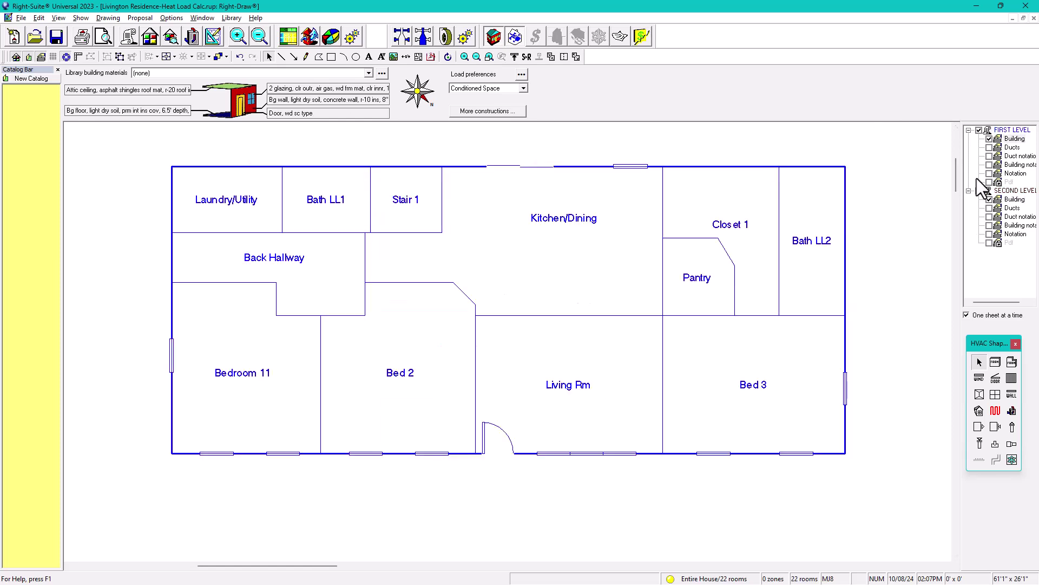
{"action": "left_click", "coordinate": [999, 200]}
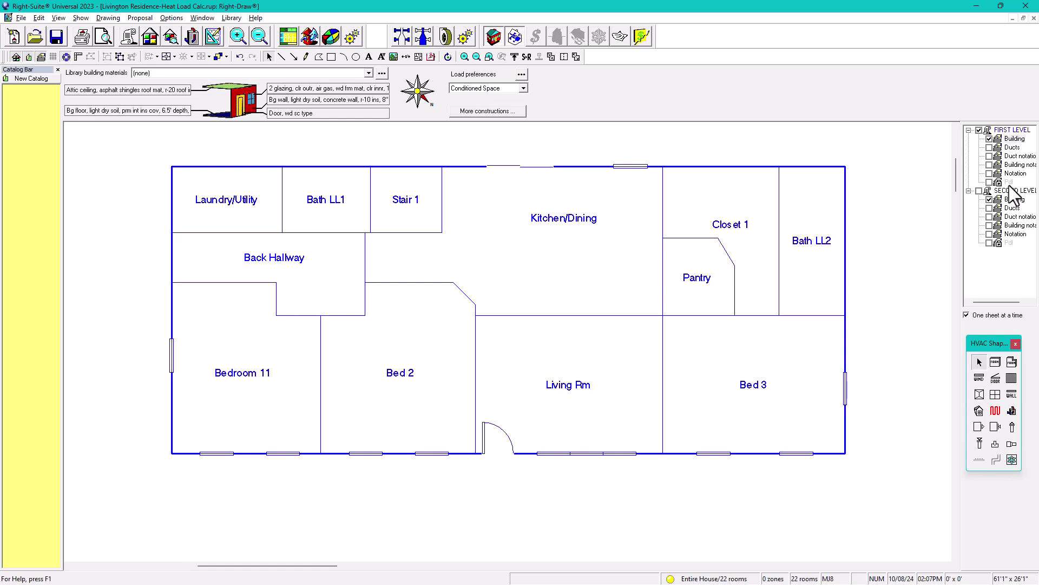
{"action": "left_click", "coordinate": [1014, 139]}
- Copy the grouped first-level rooms and paste them into the new catalog
{"action": "left_click", "coordinate": [566, 278]}
{"action": "left_click_drag", "start_coordinate": [160, 158], "coordinate": [232, 224]}
{"action": "right_click", "coordinate": [22, 135]}
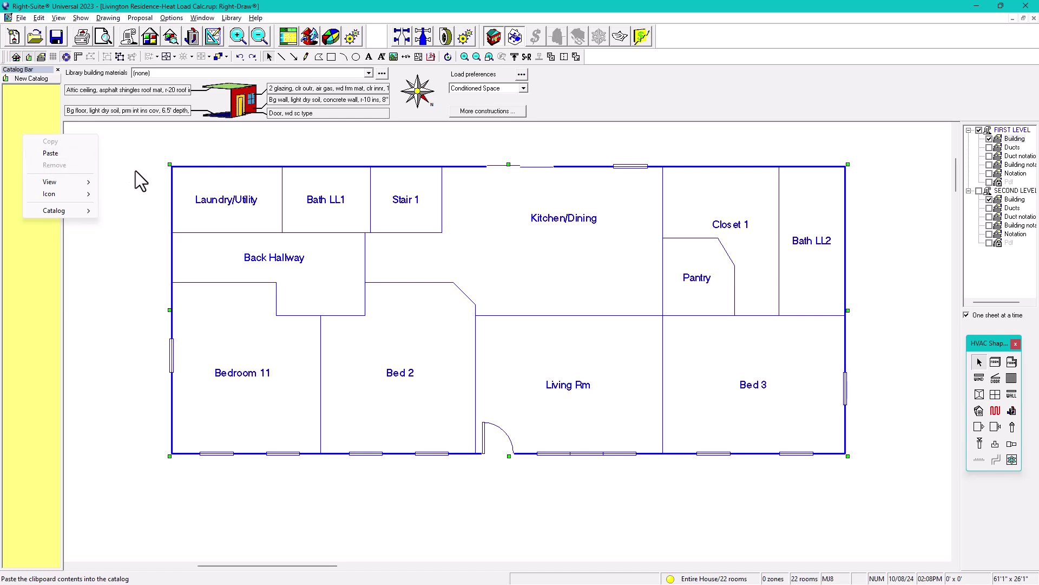
{"action": "left_click", "coordinate": [50, 154]}
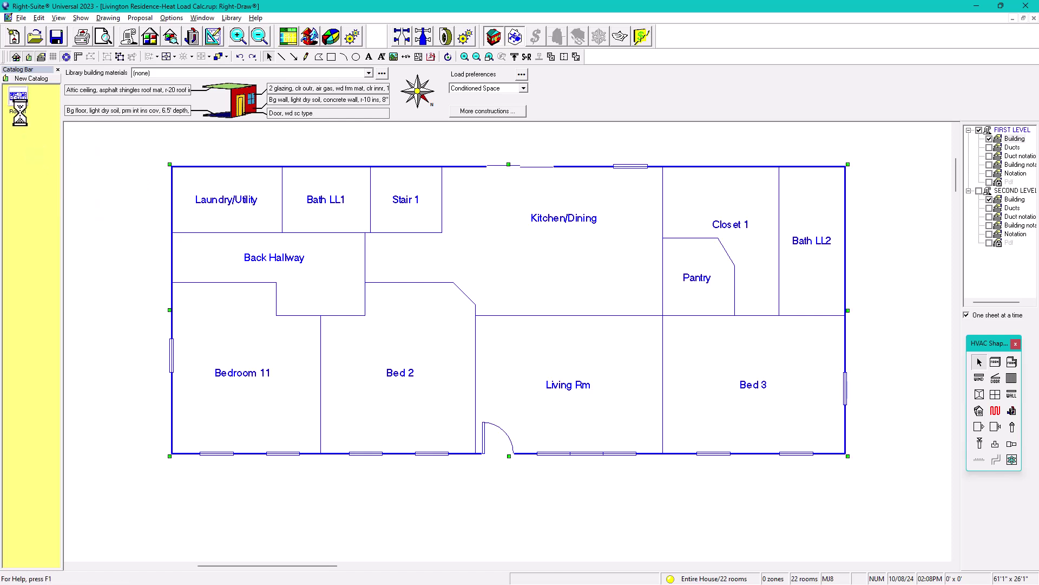
- Save the catalog in Downloads as Livingston Residence -Transfer doc2.cat, basing the name on the existing doc1 file
{"action": "left_click_drag", "start_coordinate": [230, 35], "coordinate": [444, 60]}
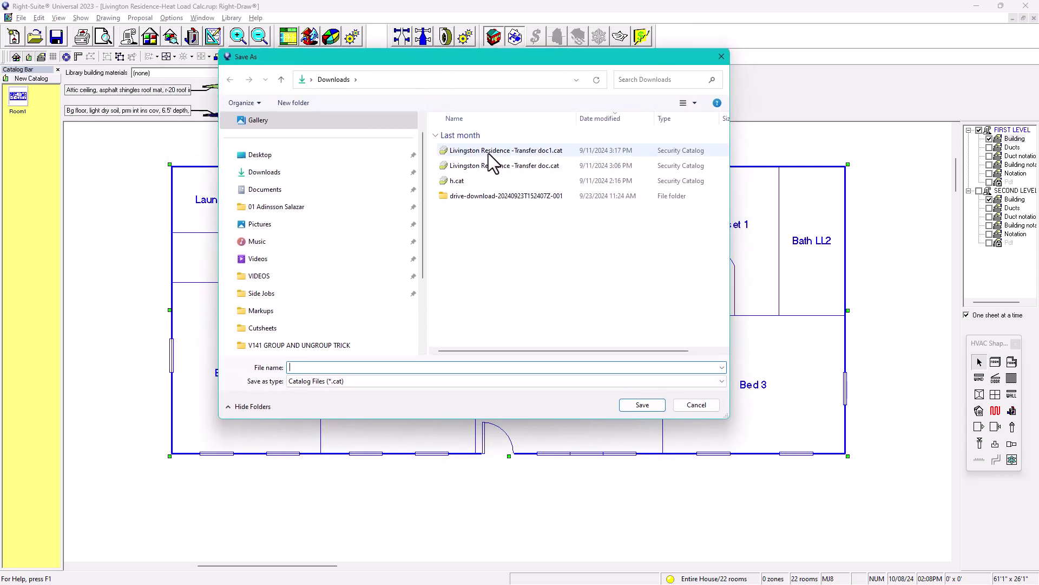
{"action": "left_click", "coordinate": [488, 154]}
{"action": "left_click", "coordinate": [393, 369]}
{"action": "left_click", "coordinate": [392, 368]}
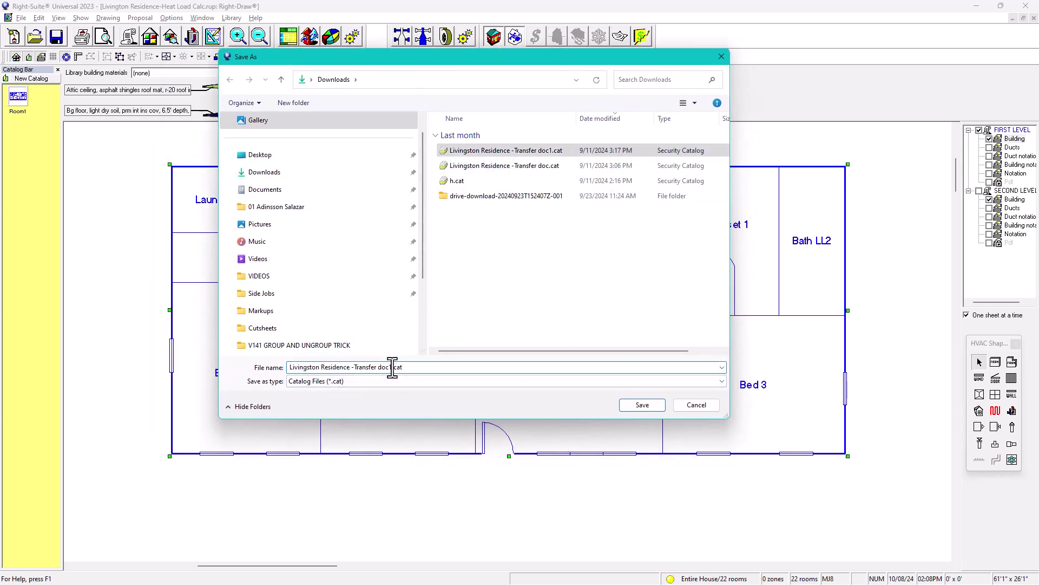
{"action": "key", "text": "BackSpace"}
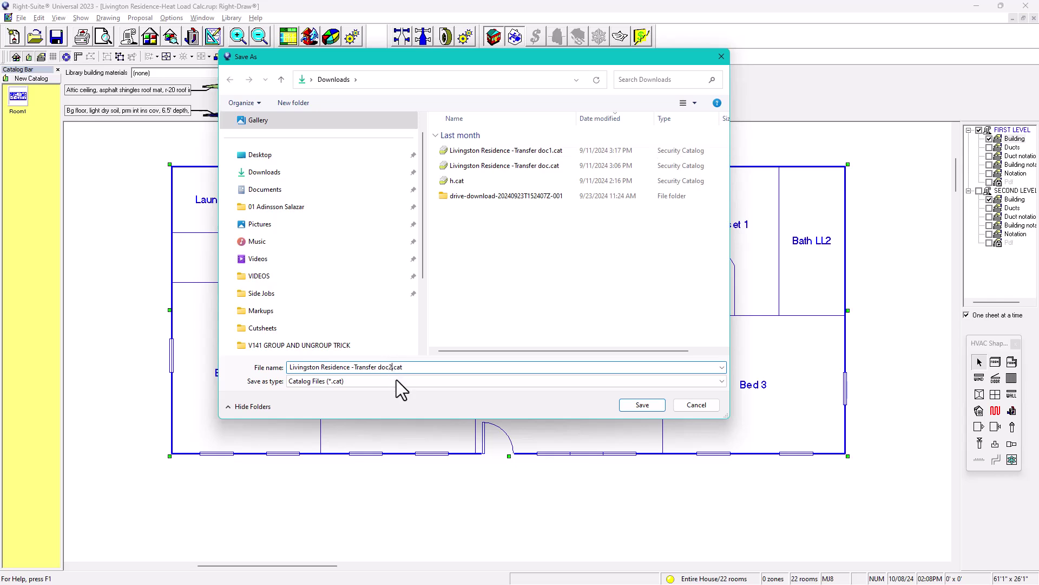
{"action": "type", "text": "2"}
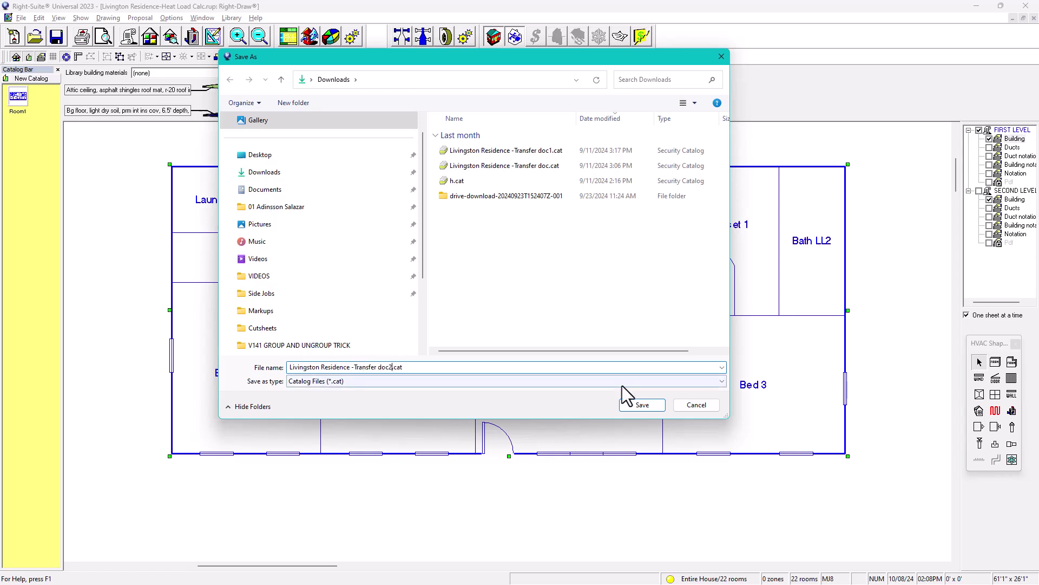
{"action": "left_click", "coordinate": [642, 406]}
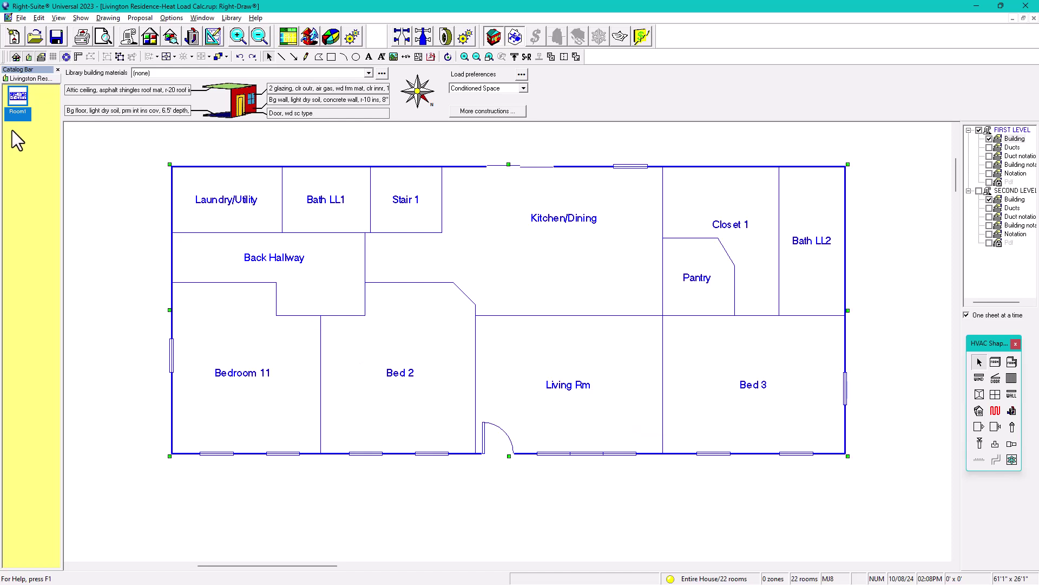
- Rename the first-level item in the catalog as "first floor"
{"action": "right_click", "coordinate": [16, 113]}
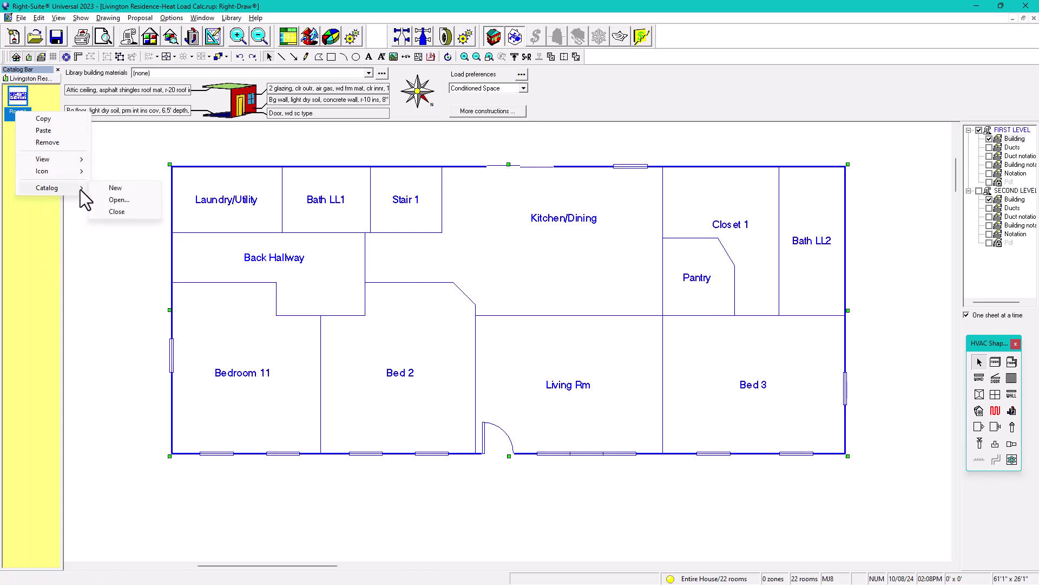
{"action": "left_click", "coordinate": [106, 282]}
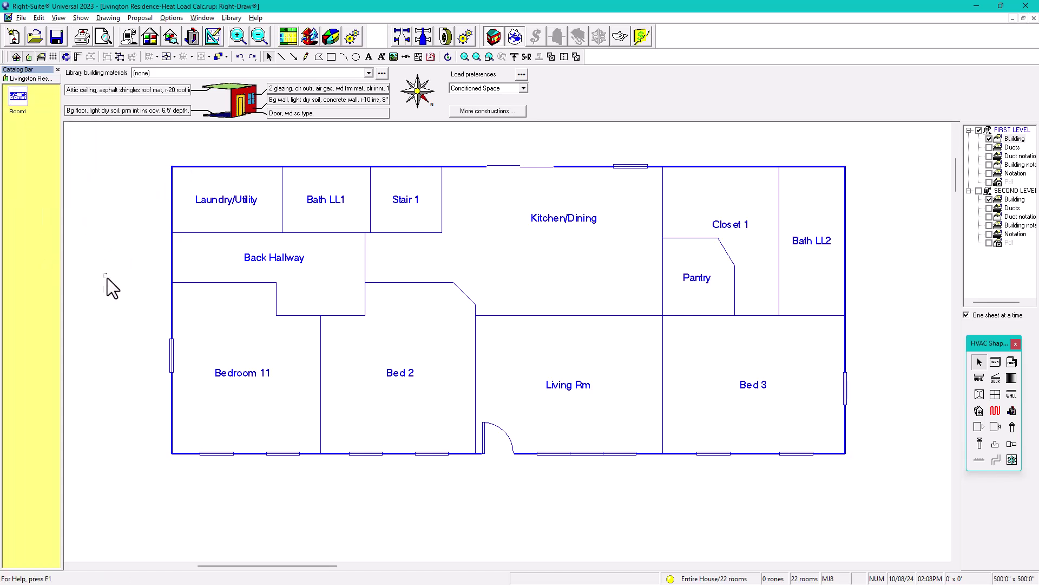
{"action": "left_click", "coordinate": [18, 111]}
{"action": "left_click", "coordinate": [17, 111]}
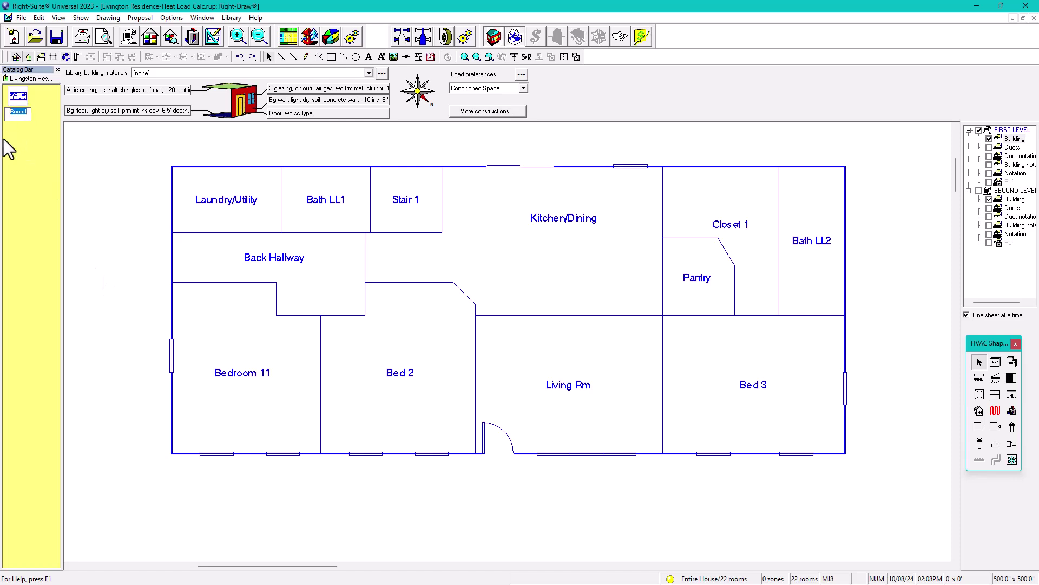
{"action": "type", "text": "r"}
{"action": "type", "text": "irst floor"}
{"action": "left_click", "coordinate": [139, 214]}
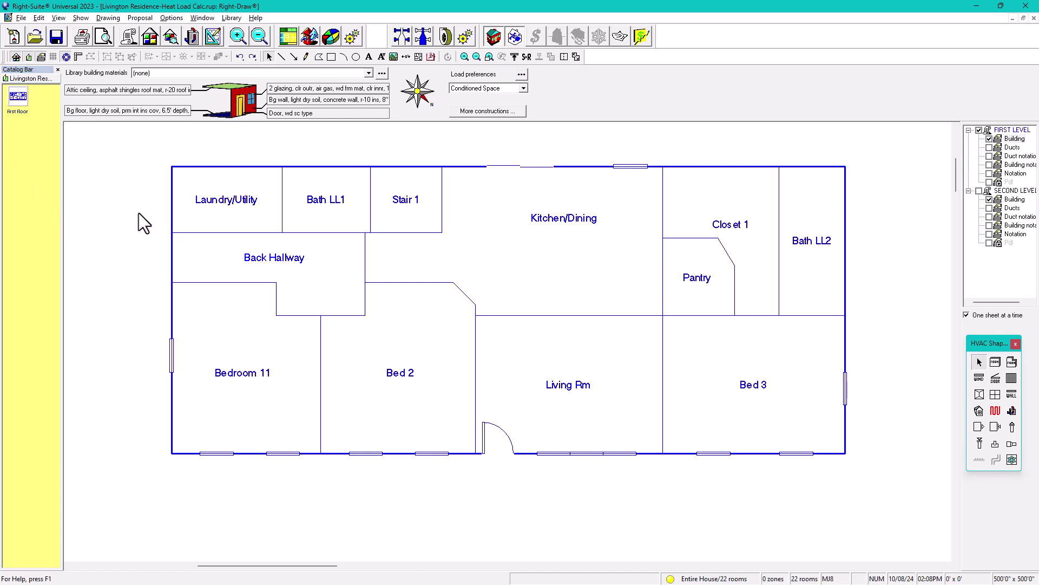
- Display the second-level plan, and copy its grouped rooms into the same catalog
{"action": "left_click", "coordinate": [1013, 190]}
{"action": "left_click_drag", "start_coordinate": [724, 410], "coordinate": [864, 479]}
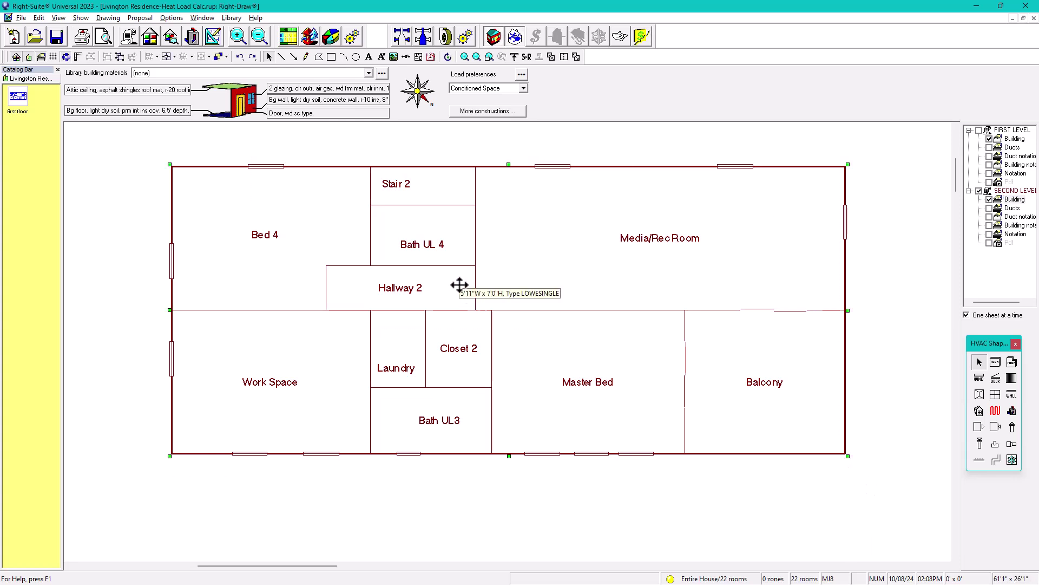
{"action": "right_click", "coordinate": [33, 159]}
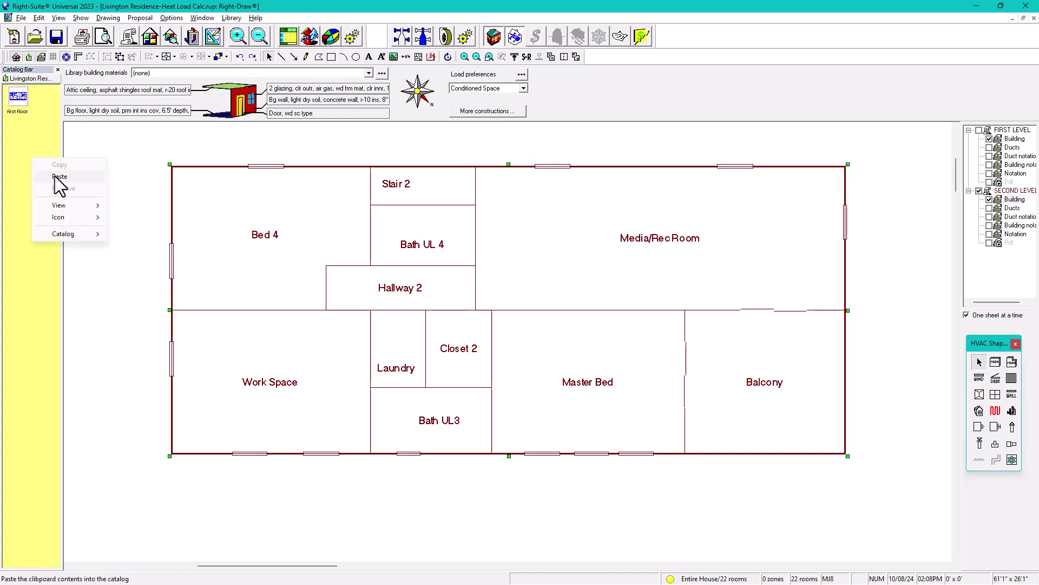
{"action": "left_click", "coordinate": [60, 177]}
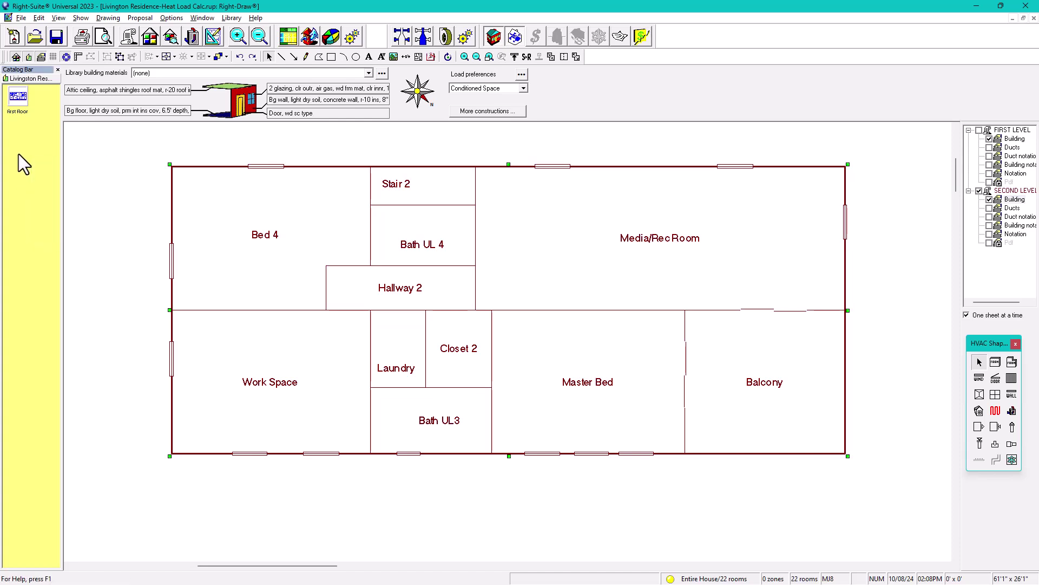
{"action": "key", "text": "ctrl+z"}
{"action": "right_click", "coordinate": [35, 132]}
{"action": "left_click", "coordinate": [63, 151]}
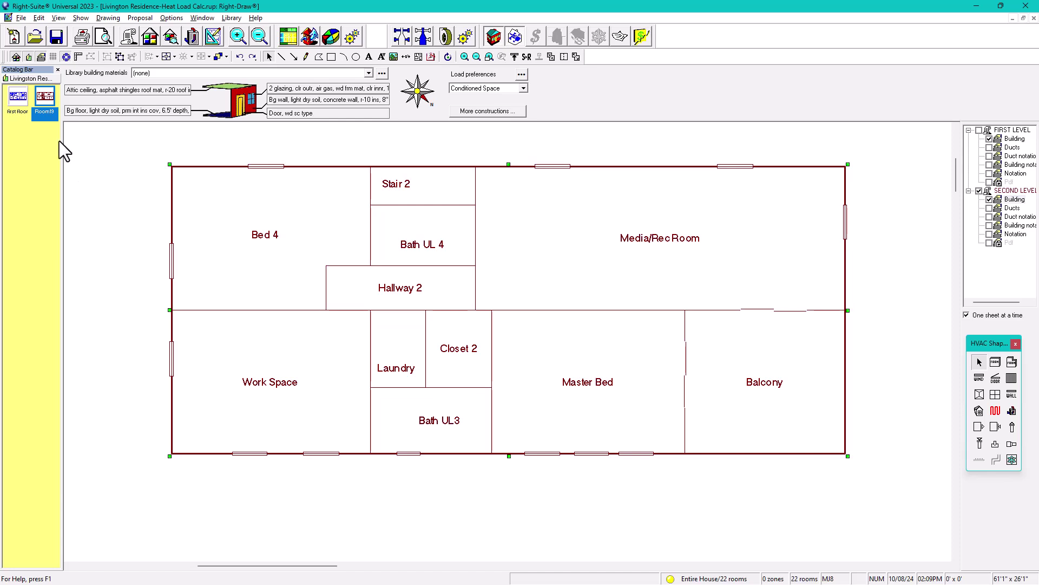
- Rename the second-level item in the catalog as "second floor"
{"action": "left_click", "coordinate": [44, 112]}
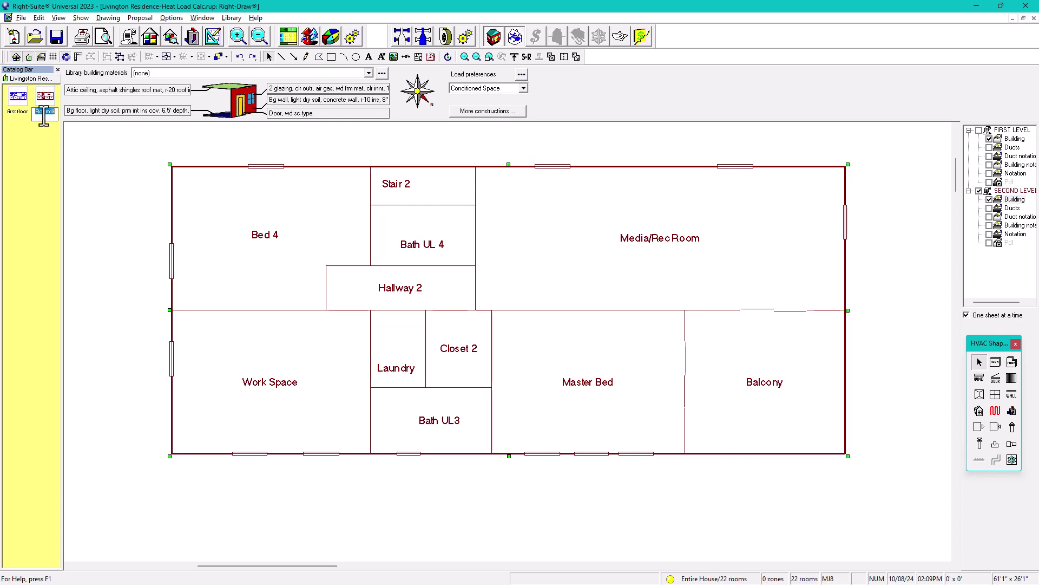
{"action": "type", "text": "second floor"}
{"action": "left_click", "coordinate": [124, 194]}
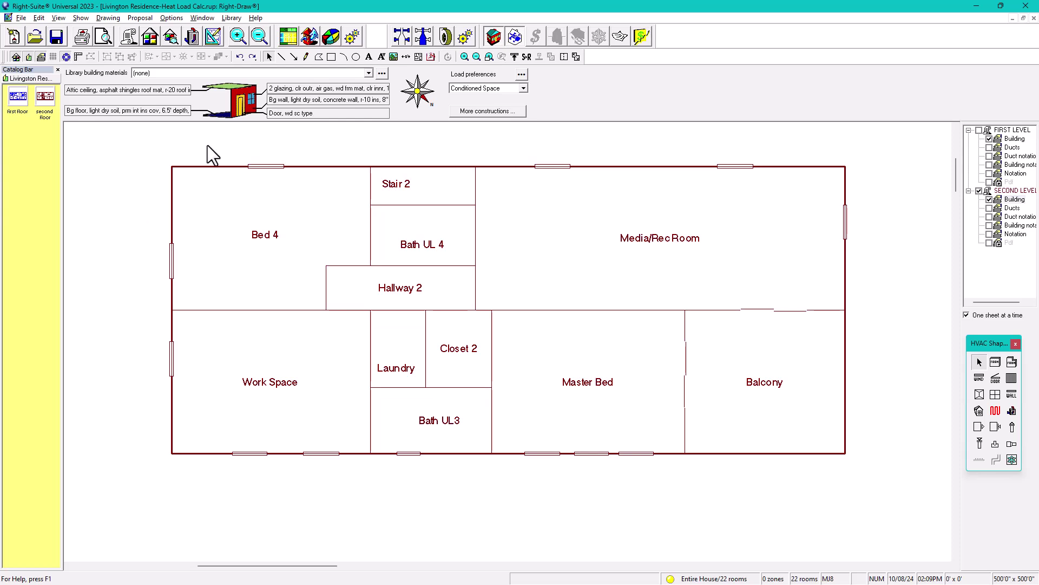
- Switch to a new blank project in Right-Suite Universal without the startup tip, and hide the drawing rulers
{"action": "mouse_move", "coordinate": [609, 5]}
{"action": "left_mouse_down"}
{"action": "mouse_move", "coordinate": [610, 25]}
{"action": "mouse_move", "coordinate": [611, 2]}
{"action": "left_mouse_up"}
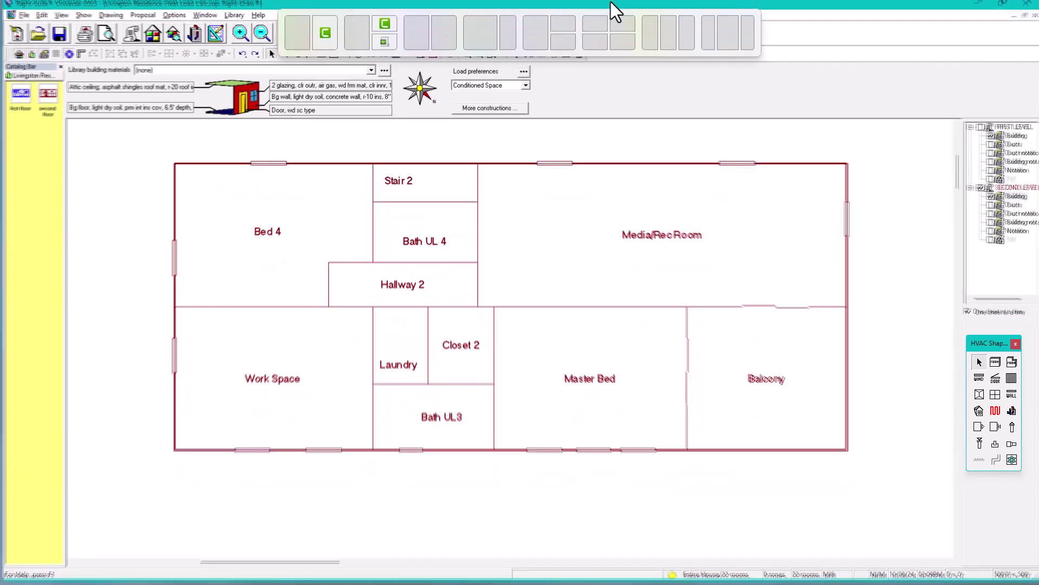
{"action": "left_click", "coordinate": [1027, 10]}
{"action": "right_click", "coordinate": [449, 223]}
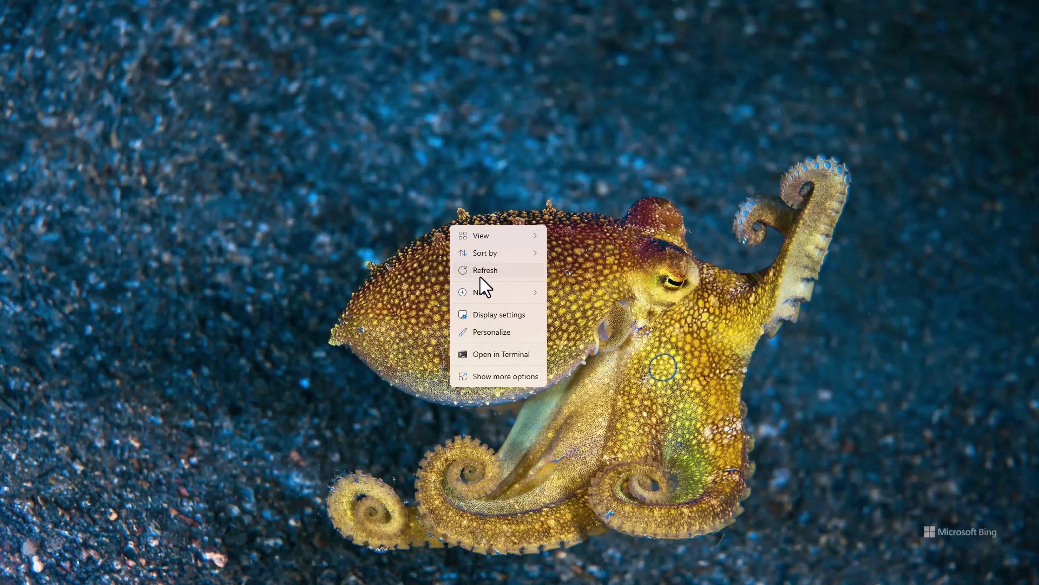
{"action": "left_click", "coordinate": [480, 270]}
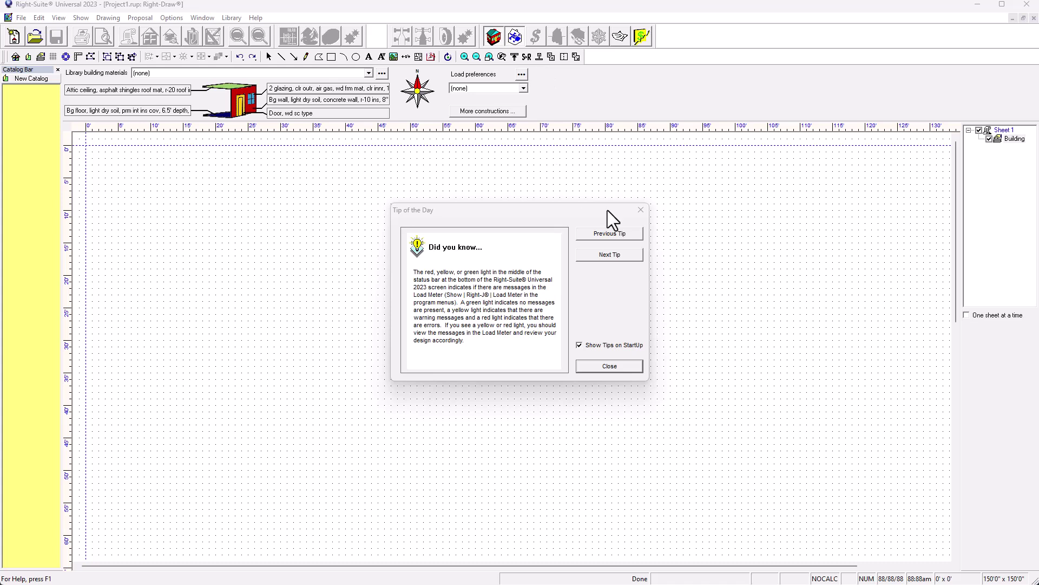
{"action": "left_click", "coordinate": [641, 211]}
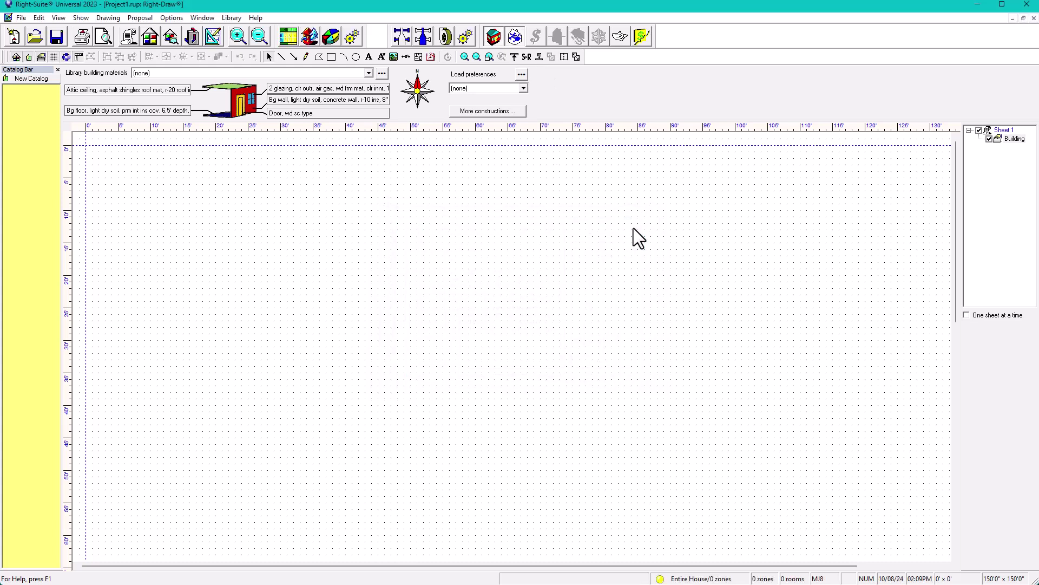
{"action": "left_click", "coordinate": [78, 56]}
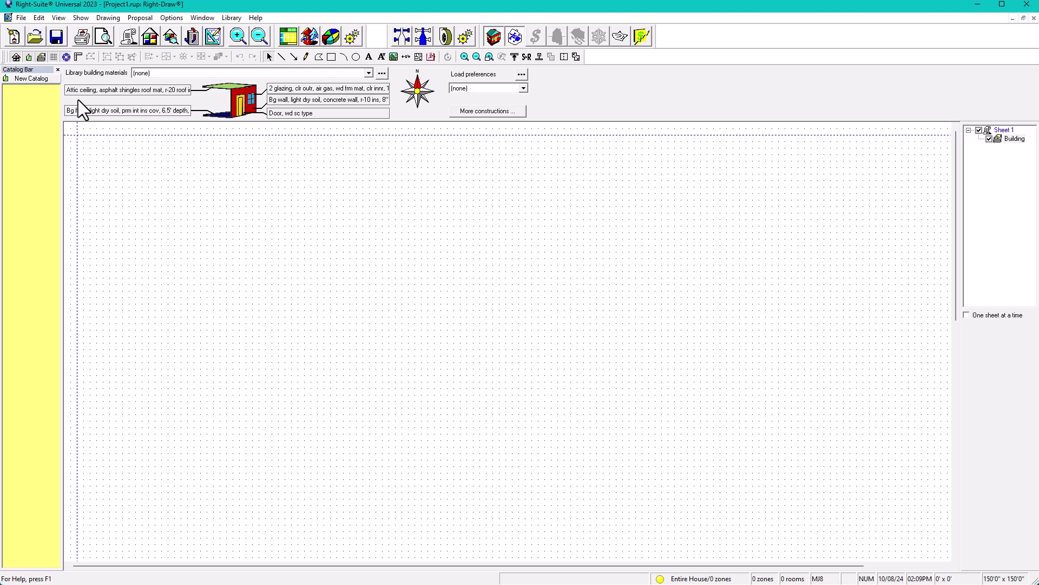
- Open the catalog file "Livingston Residence -Transfer doc2.cat" from the Downloads folder in the new project
{"action": "right_click", "coordinate": [33, 190]}
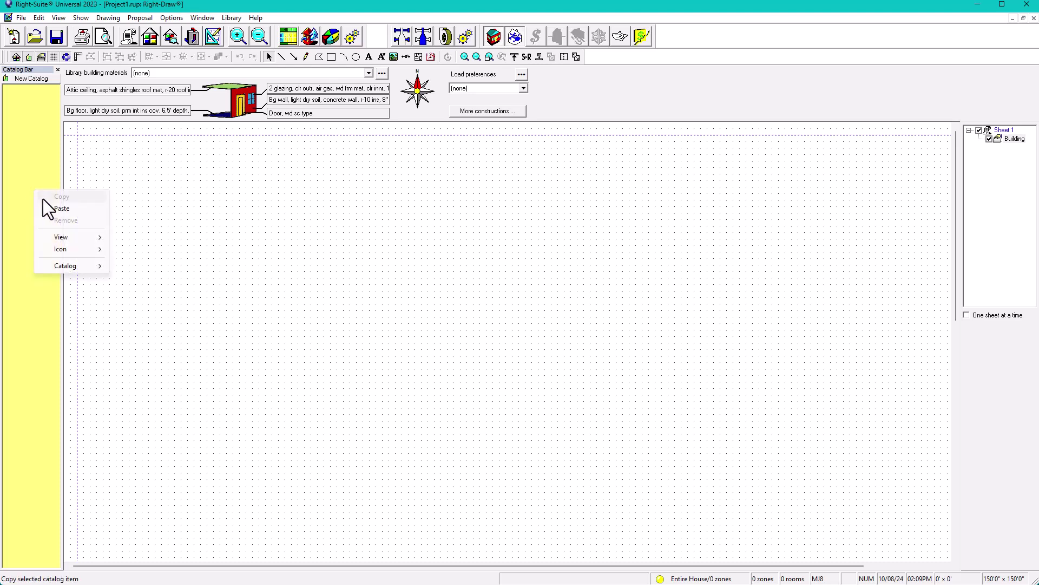
{"action": "mouse_move", "coordinate": [73, 267]}
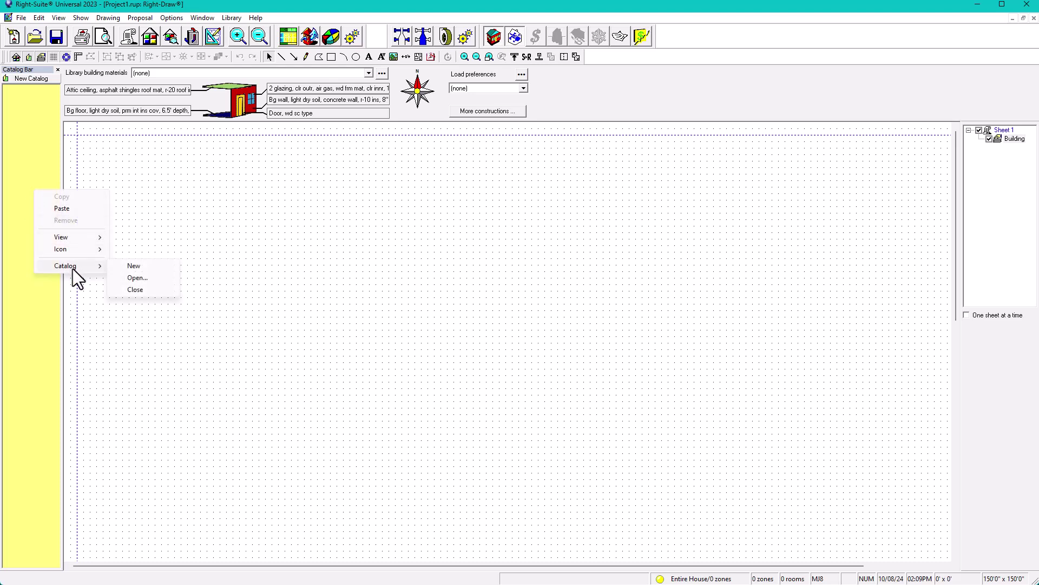
{"action": "left_click", "coordinate": [137, 277]}
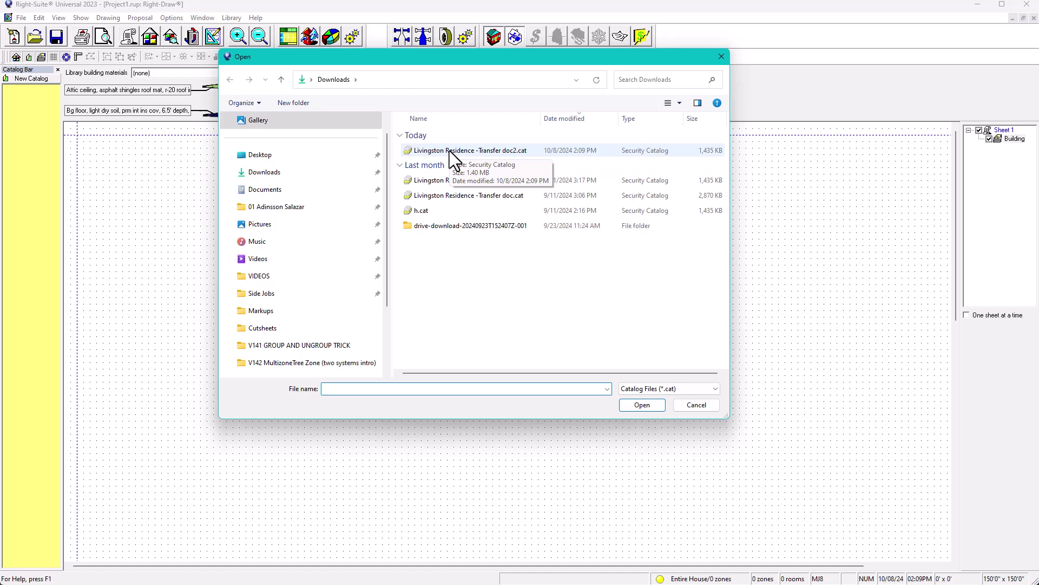
{"action": "left_click", "coordinate": [478, 152]}
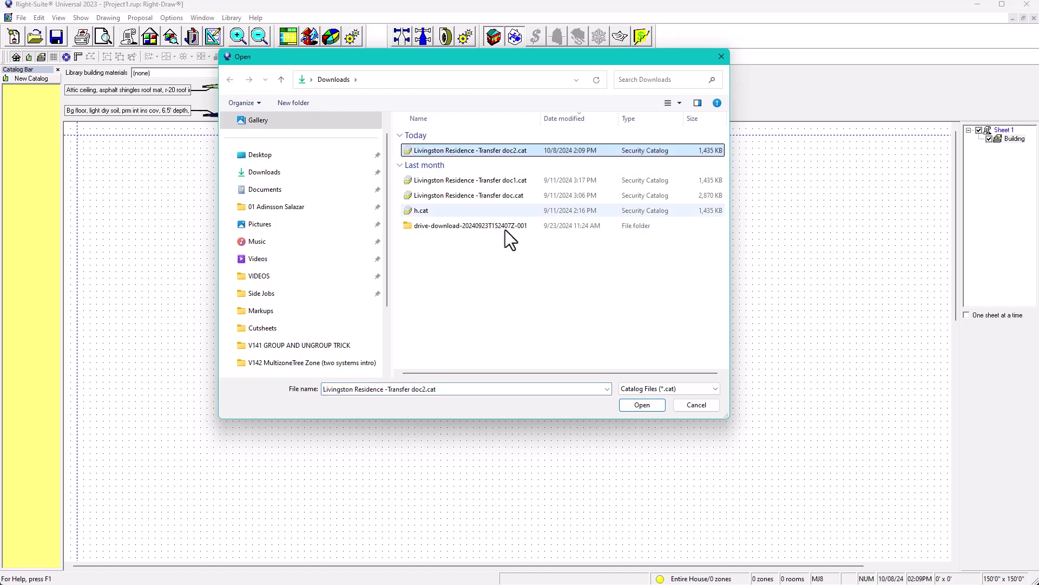
{"action": "left_click", "coordinate": [642, 405]}
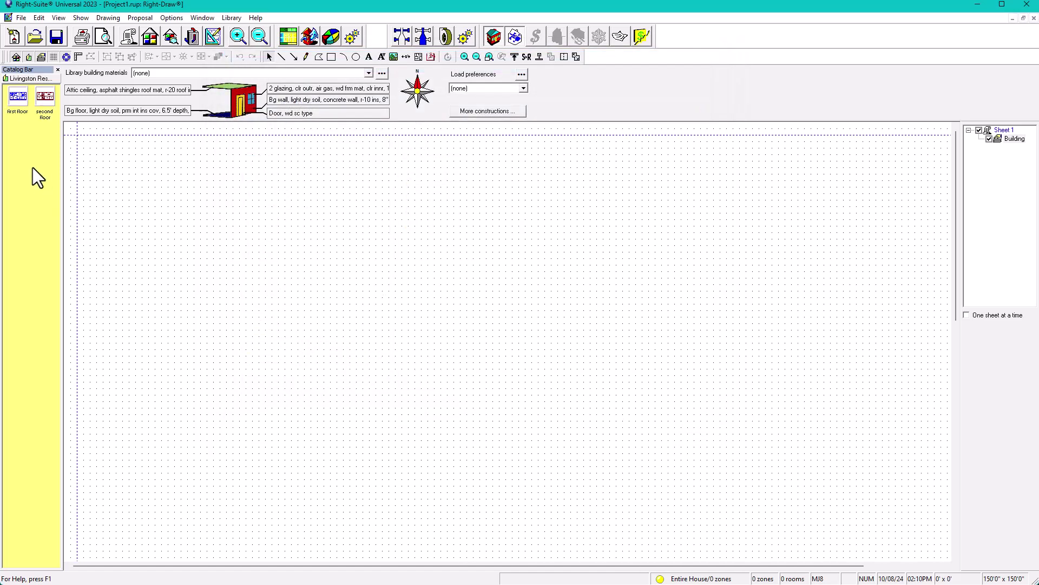
- Place the catalog's first floor plan on the Sheet 1 drawing area
{"action": "left_click", "coordinate": [17, 100]}
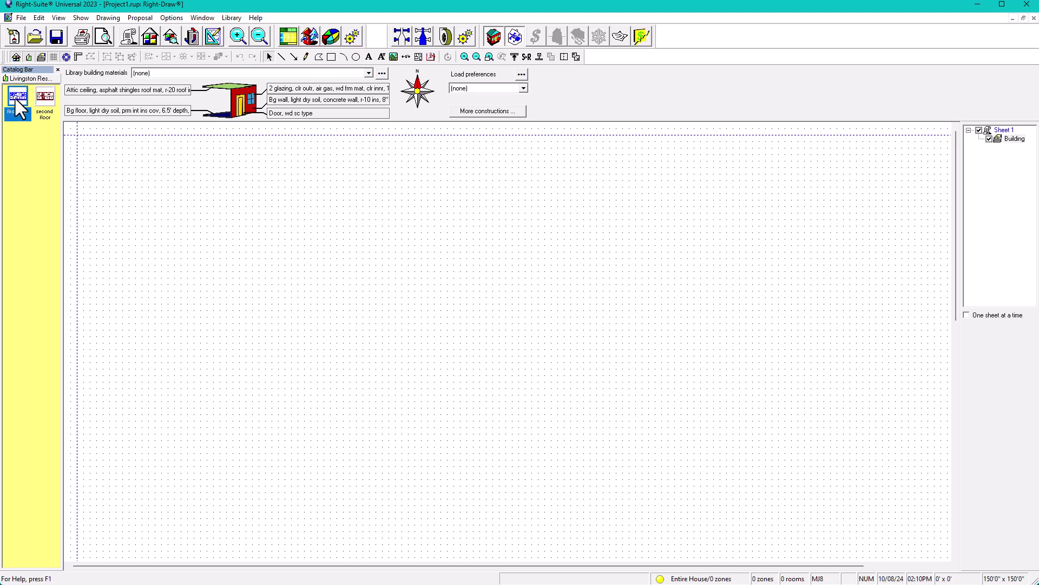
{"action": "left_click_drag", "start_coordinate": [401, 287], "coordinate": [408, 288]}
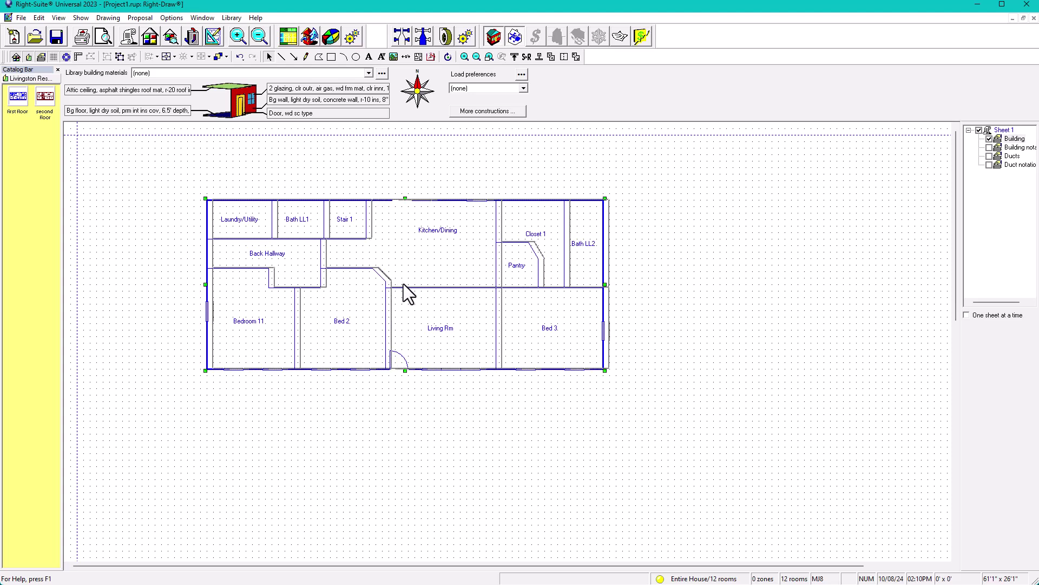
{"action": "left_click", "coordinate": [409, 298]}
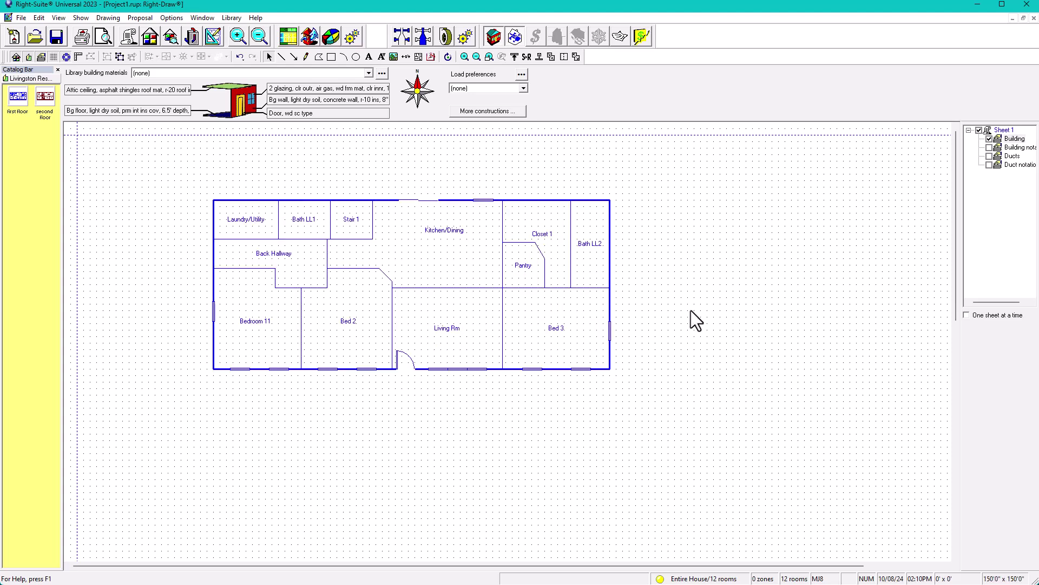
- Add a building-level sheet named "Second Floor" with an elevation of 9.0 ft
{"action": "right_click", "coordinate": [1020, 212]}
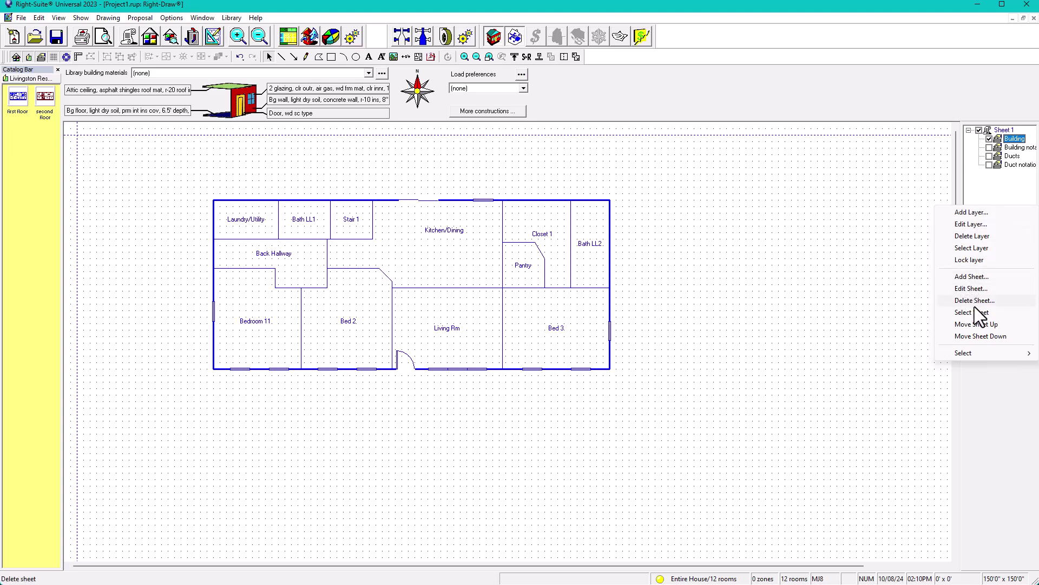
{"action": "left_click", "coordinate": [973, 280]}
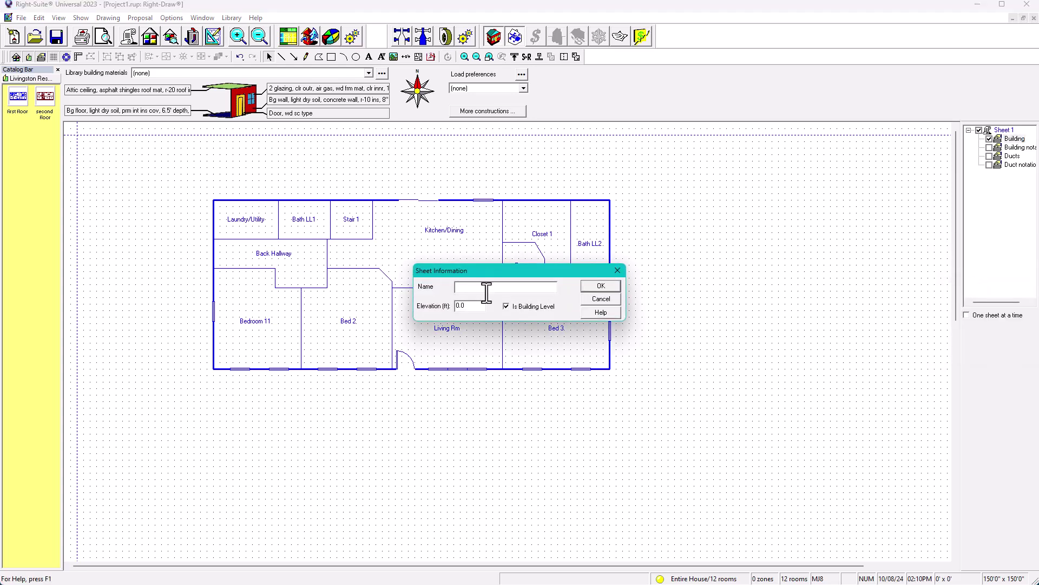
{"action": "type", "text": "Second Floor"}
{"action": "double_click", "coordinate": [464, 306]}
{"action": "left_click", "coordinate": [601, 286]}
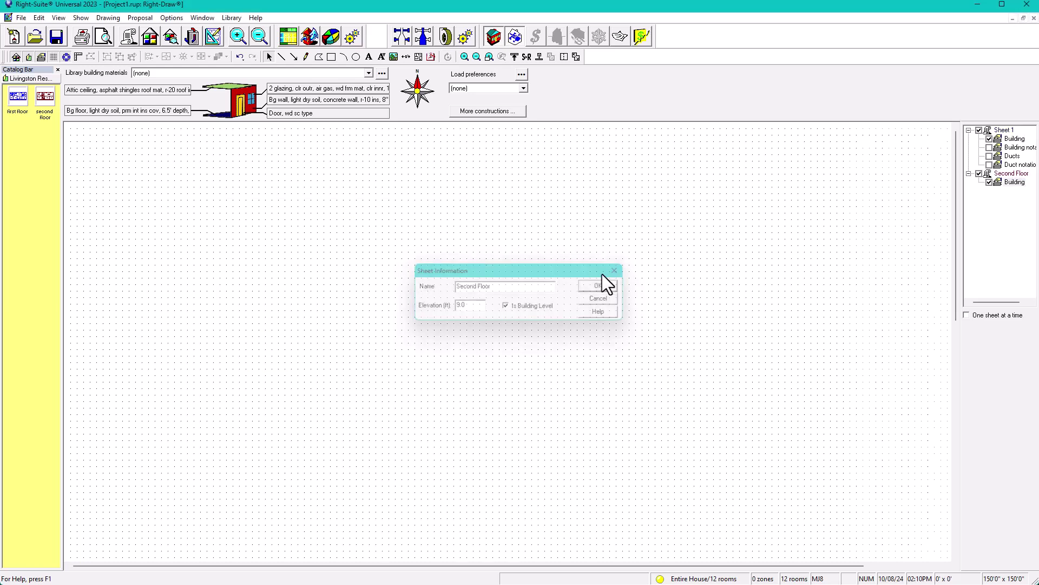
- Rename Sheet 1 as "First Floor"
{"action": "right_click", "coordinate": [1002, 132]}
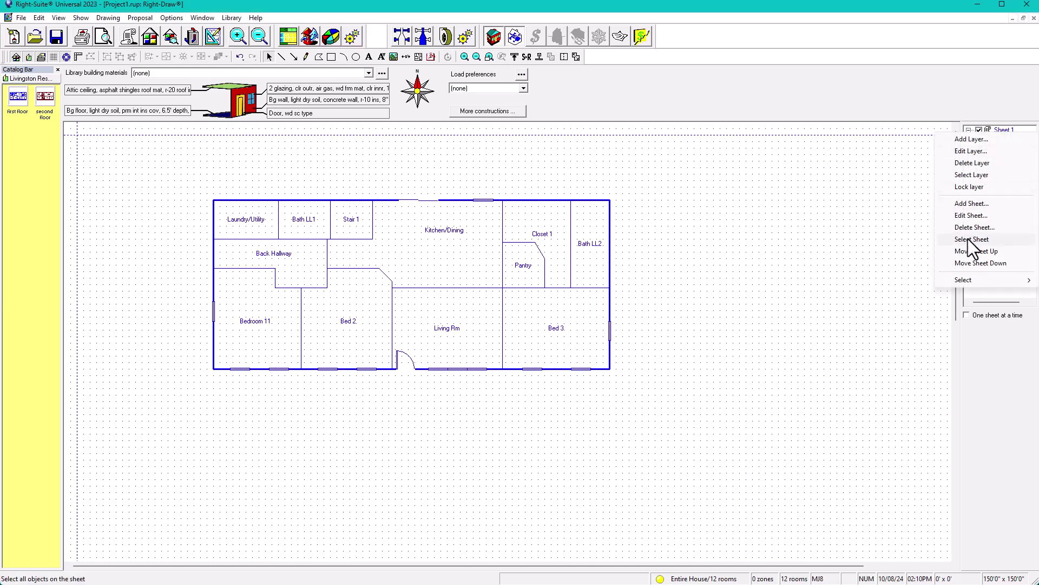
{"action": "left_click", "coordinate": [971, 215]}
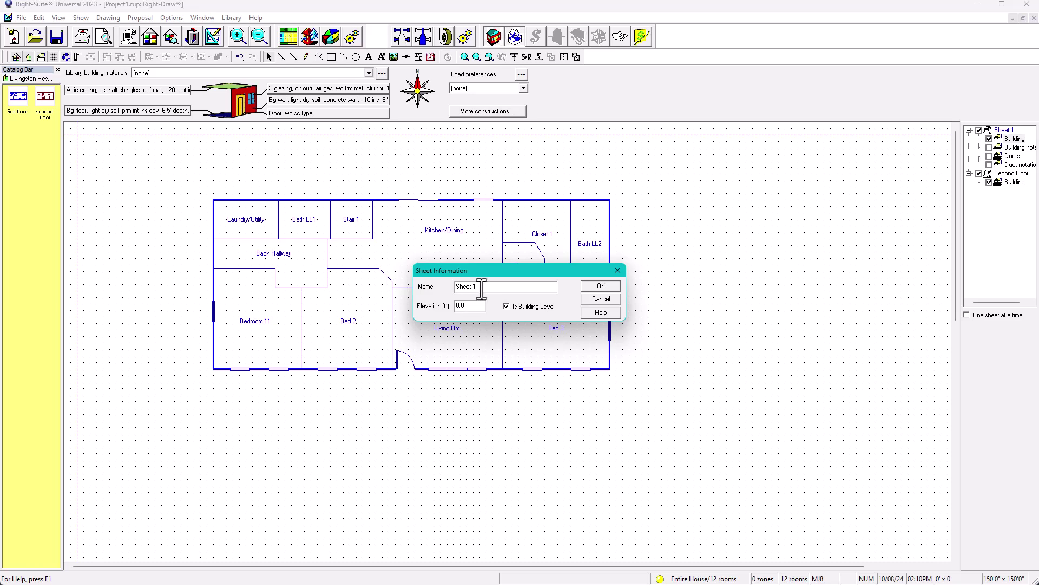
{"action": "left_click_drag", "start_coordinate": [481, 288], "coordinate": [384, 296]}
{"action": "type", "text": "First Floor"}
{"action": "left_click", "coordinate": [592, 288]}
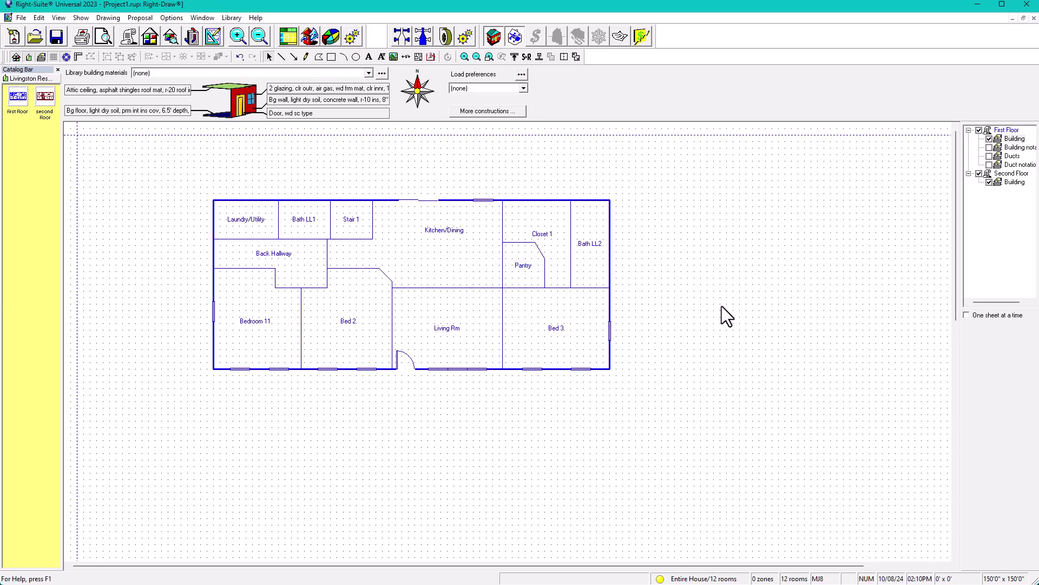
- Make Second Floor the active sheet, shown alone, and place the catalog's second floor plan on it
{"action": "left_click", "coordinate": [1006, 175]}
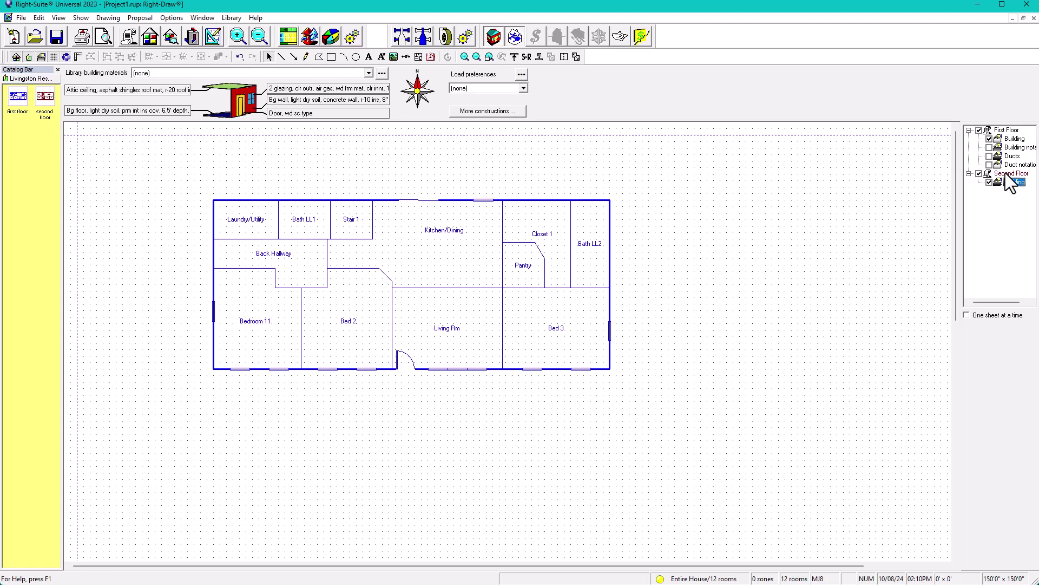
{"action": "left_click", "coordinate": [966, 314]}
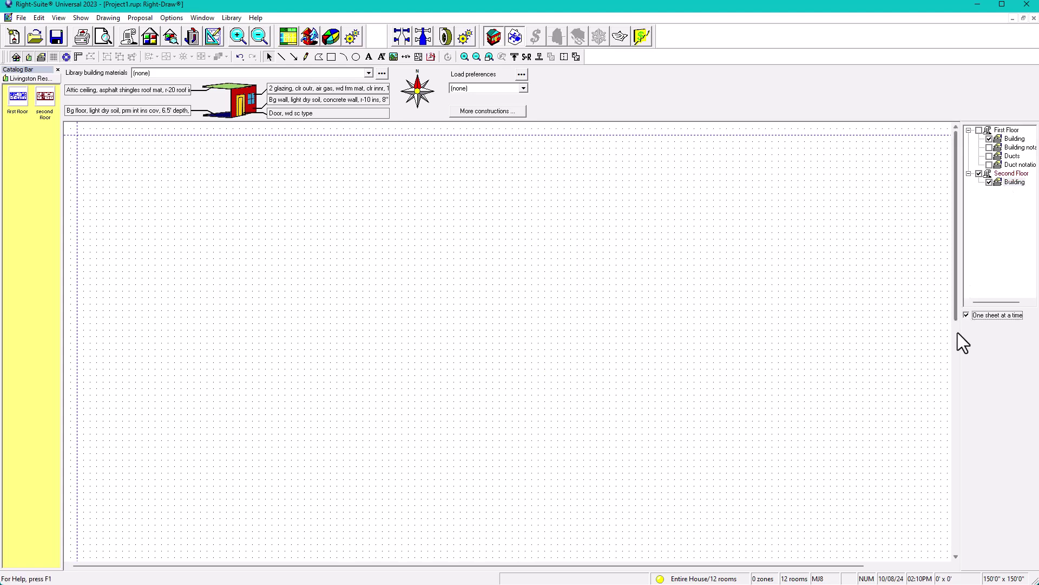
{"action": "left_click", "coordinate": [45, 99]}
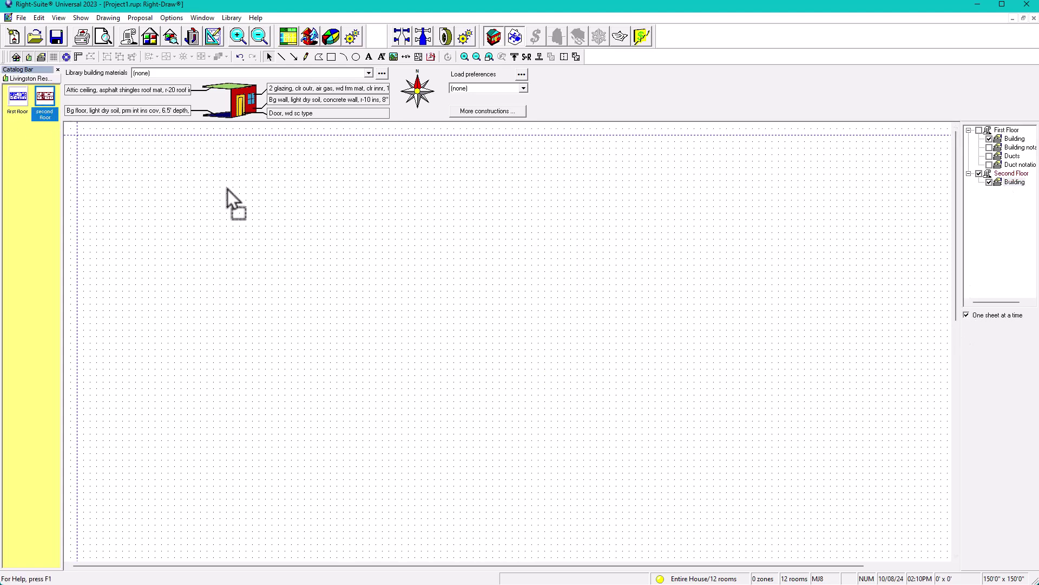
{"action": "left_click_drag", "start_coordinate": [394, 250], "coordinate": [394, 252]}
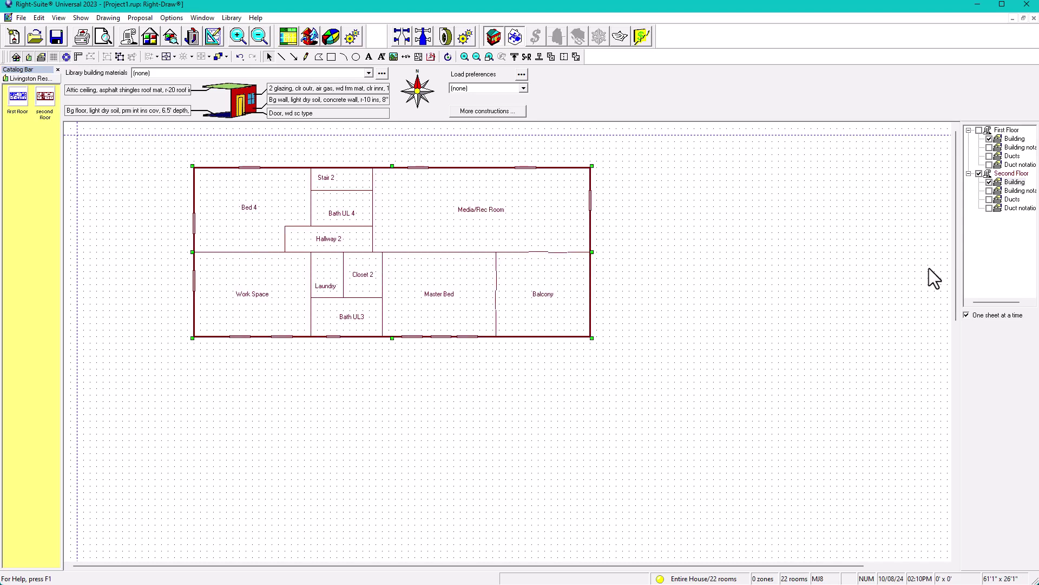
- Display both sheets together and align the two floor plans so their exterior outlines coincide
{"action": "left_click", "coordinate": [967, 314]}
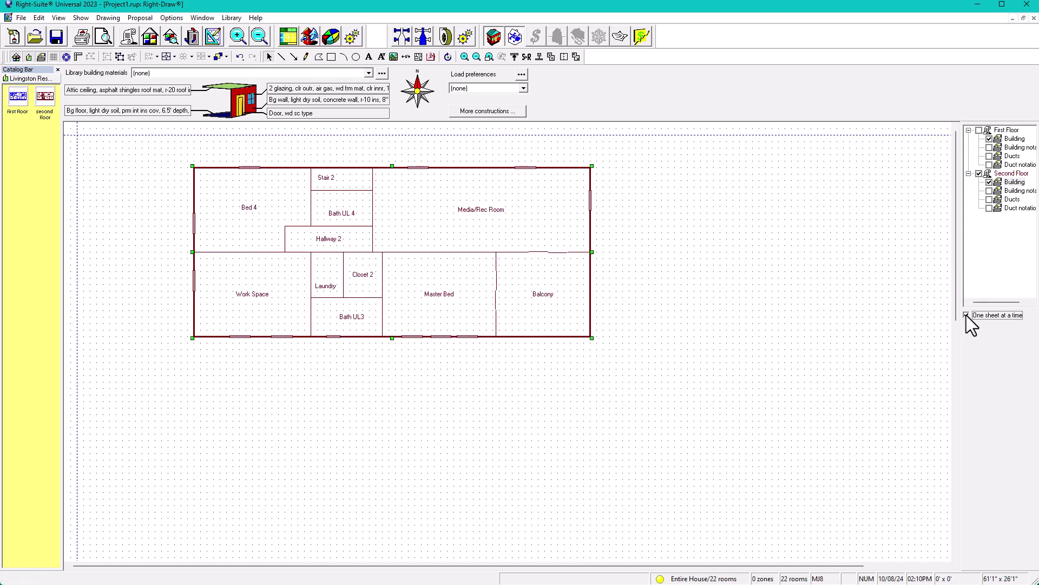
{"action": "left_click", "coordinate": [1011, 139]}
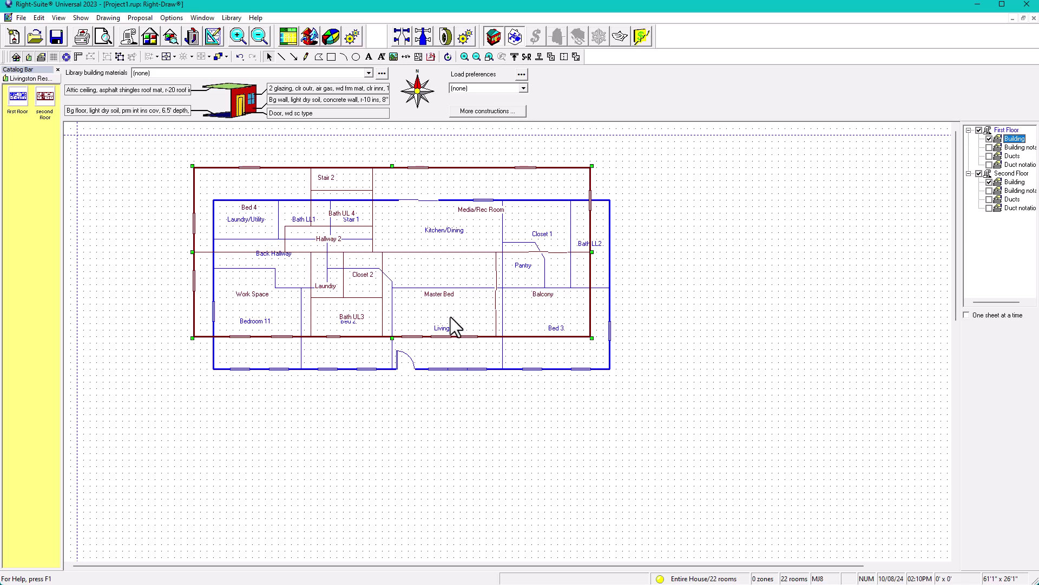
{"action": "mouse_move", "coordinate": [511, 359]}
{"action": "left_mouse_down"}
{"action": "mouse_move", "coordinate": [495, 353]}
{"action": "mouse_move", "coordinate": [485, 325]}
{"action": "mouse_move", "coordinate": [501, 366]}
{"action": "left_mouse_up"}
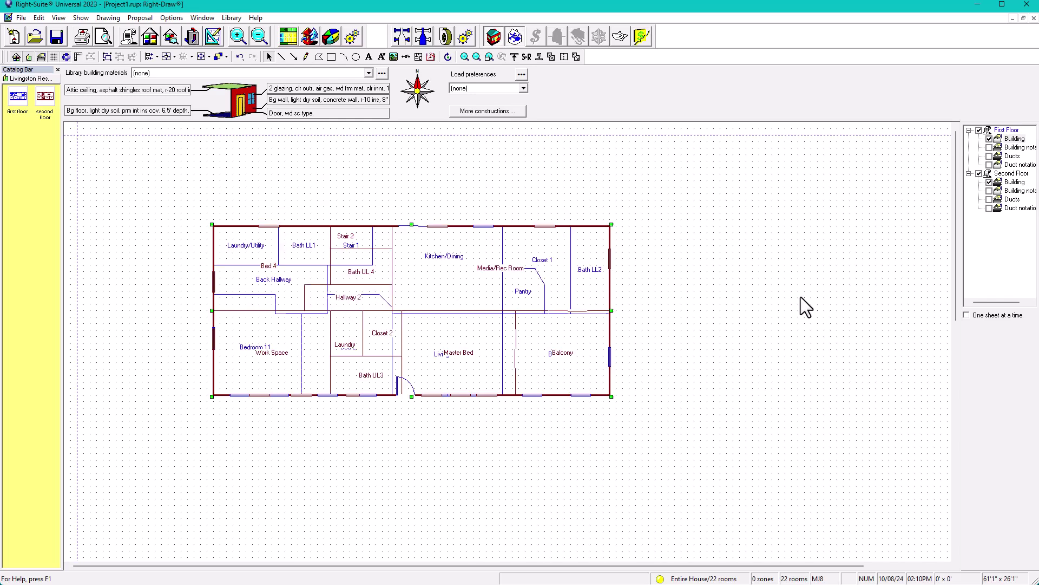
{"action": "left_click", "coordinate": [794, 301]}
{"action": "scroll", "coordinate": [597, 332], "scroll_direction": "up", "scroll_amount": 1}
{"action": "scroll", "coordinate": [596, 332], "scroll_direction": "up", "scroll_amount": 2}
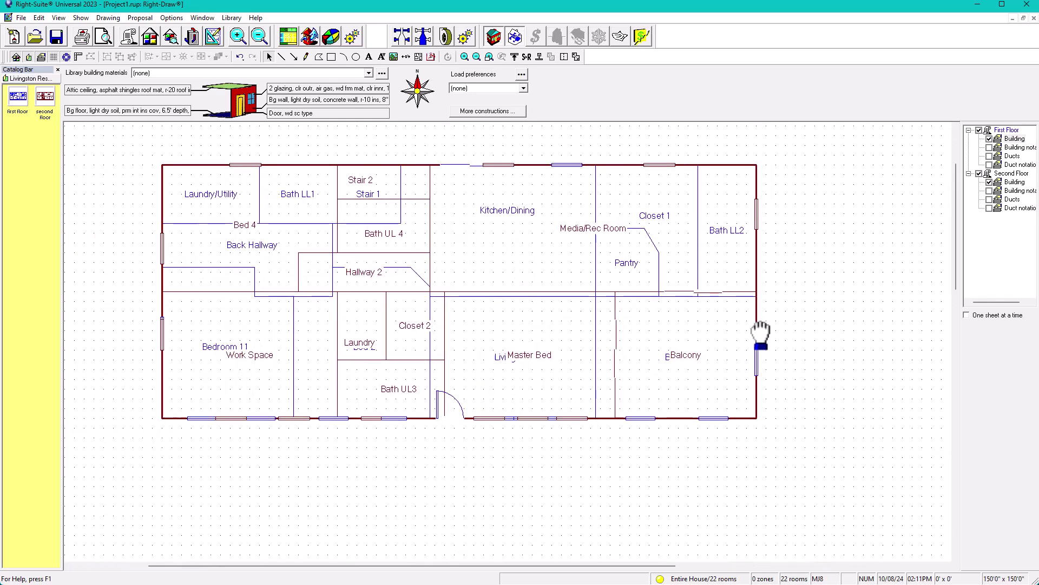
- Show only the First Floor sheet, and hide the drawing grid
{"action": "left_click", "coordinate": [967, 315]}
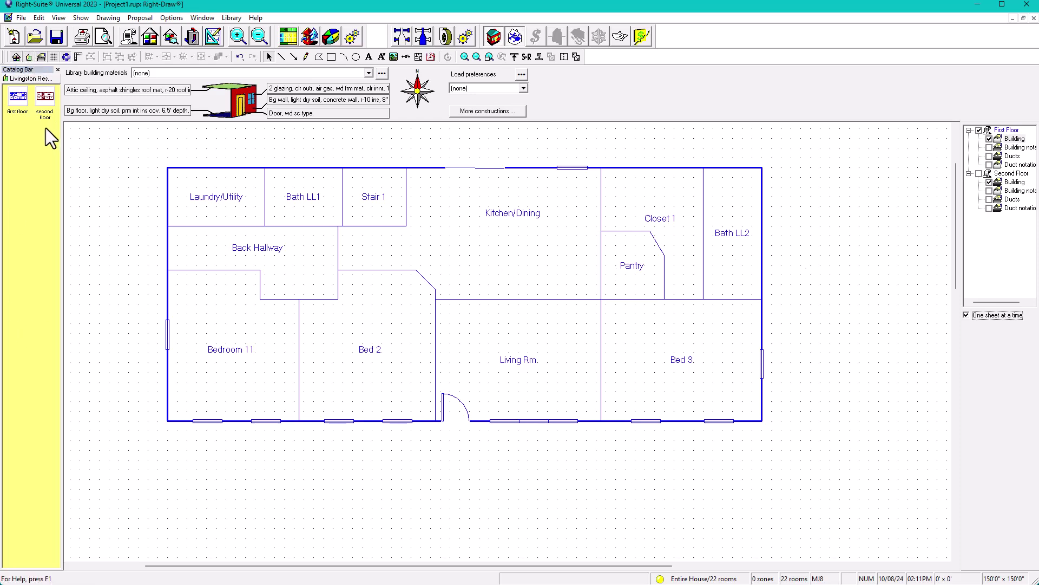
{"action": "middle_click_drag", "start_coordinate": [259, 307], "coordinate": [343, 330]}
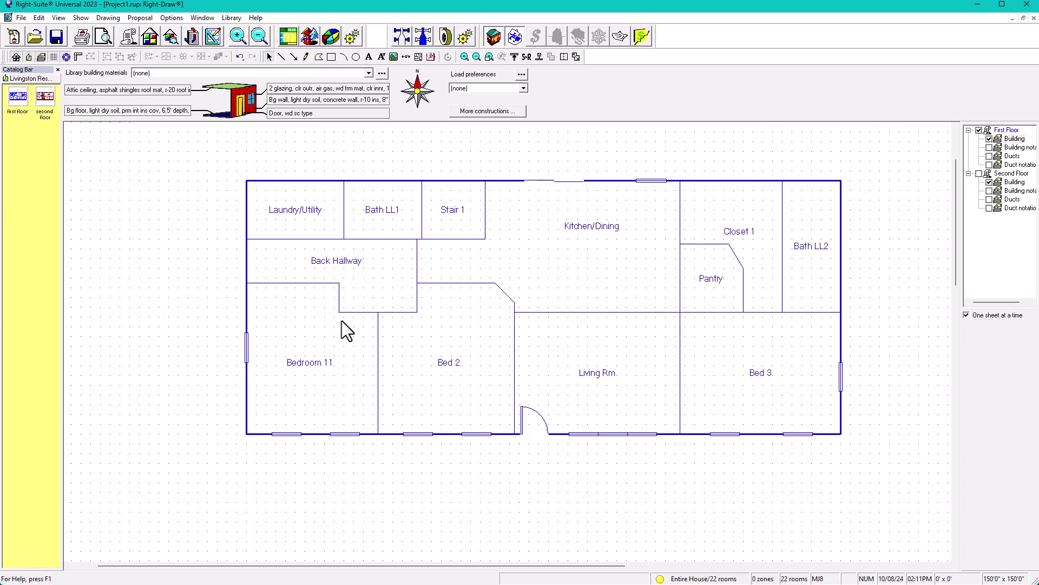
{"action": "left_click", "coordinate": [53, 56]}
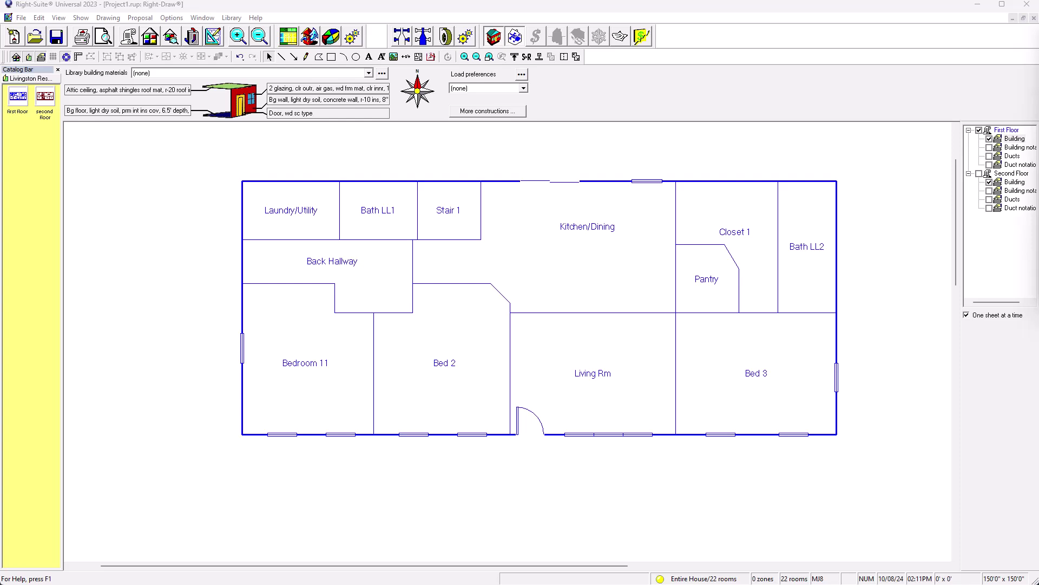
- Open the Multizone Tree beside the first-floor plan and enlarge it to show the full room list
{"action": "left_click", "coordinate": [1033, 36]}
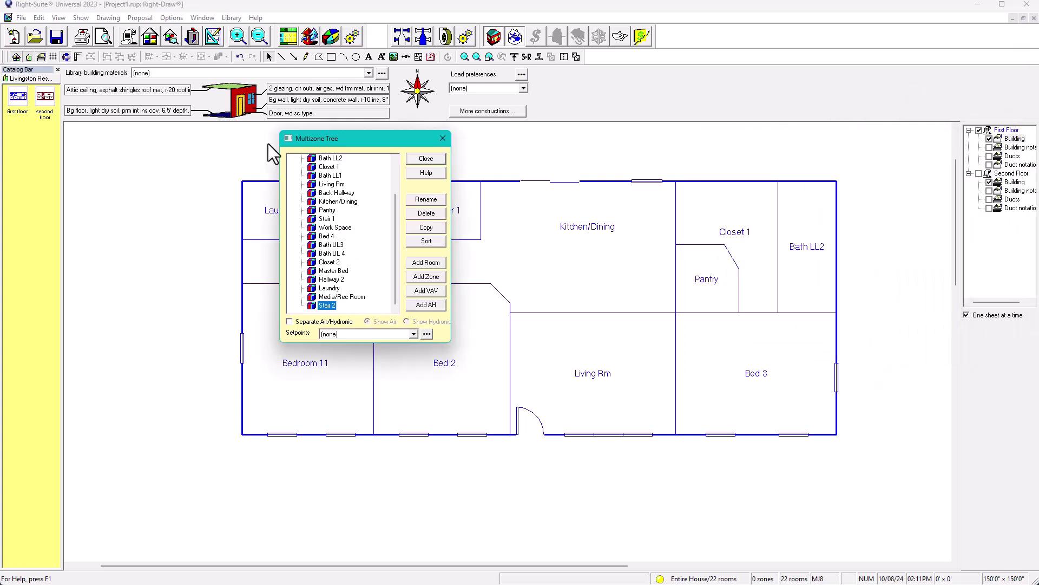
{"action": "left_click_drag", "start_coordinate": [268, 144], "coordinate": [62, 161]}
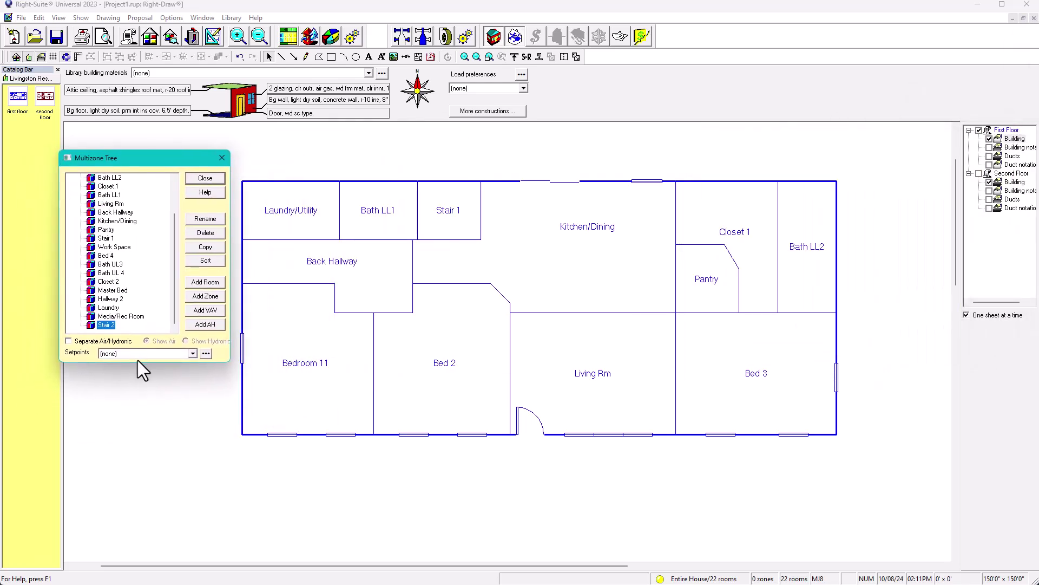
{"action": "left_click_drag", "start_coordinate": [138, 363], "coordinate": [140, 461]}
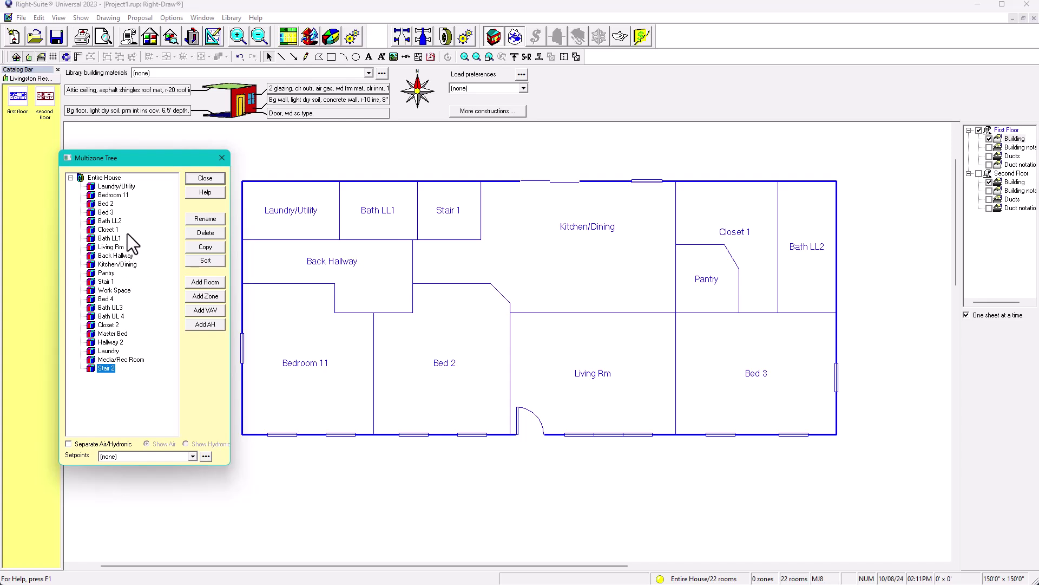
- Ungroup the first-floor plan, and select individual rooms in the Multizone Tree to locate them on the drawing
{"action": "left_click", "coordinate": [119, 196]}
{"action": "left_click", "coordinate": [120, 56]}
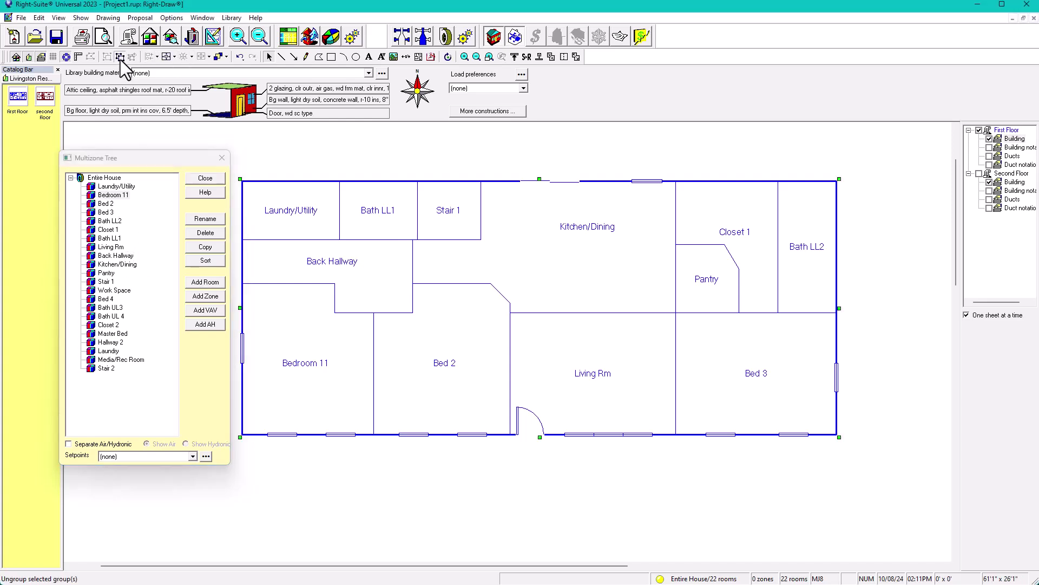
{"action": "left_click", "coordinate": [109, 202]}
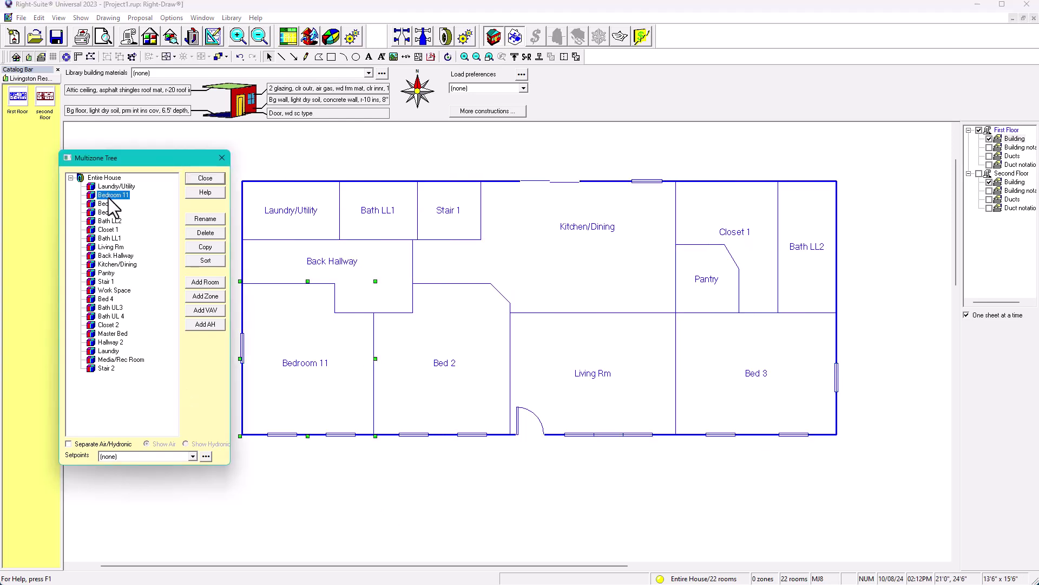
{"action": "left_click", "coordinate": [112, 187]}
{"action": "left_click", "coordinate": [105, 203]}
{"action": "left_click", "coordinate": [106, 229]}
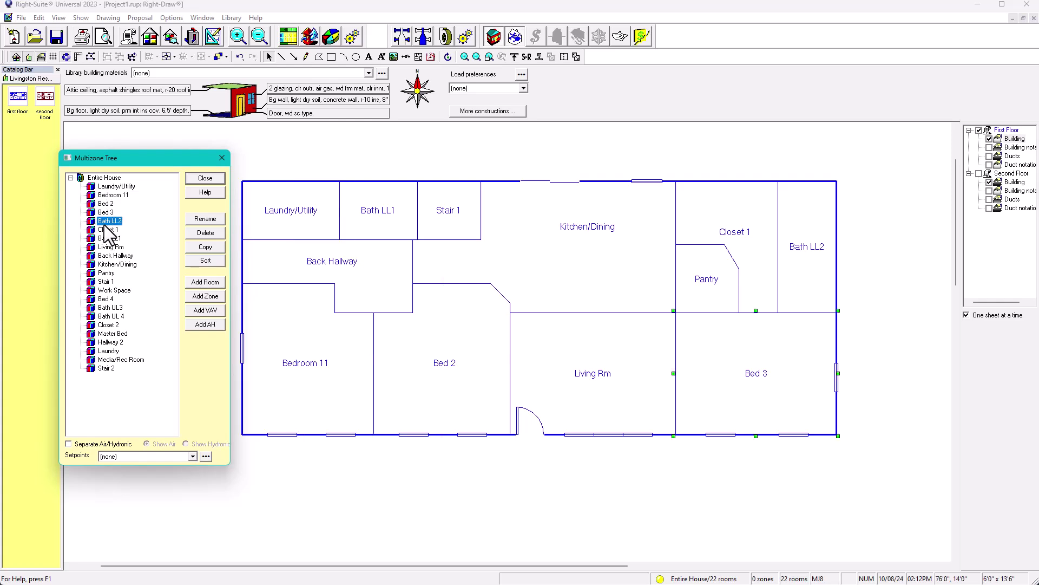
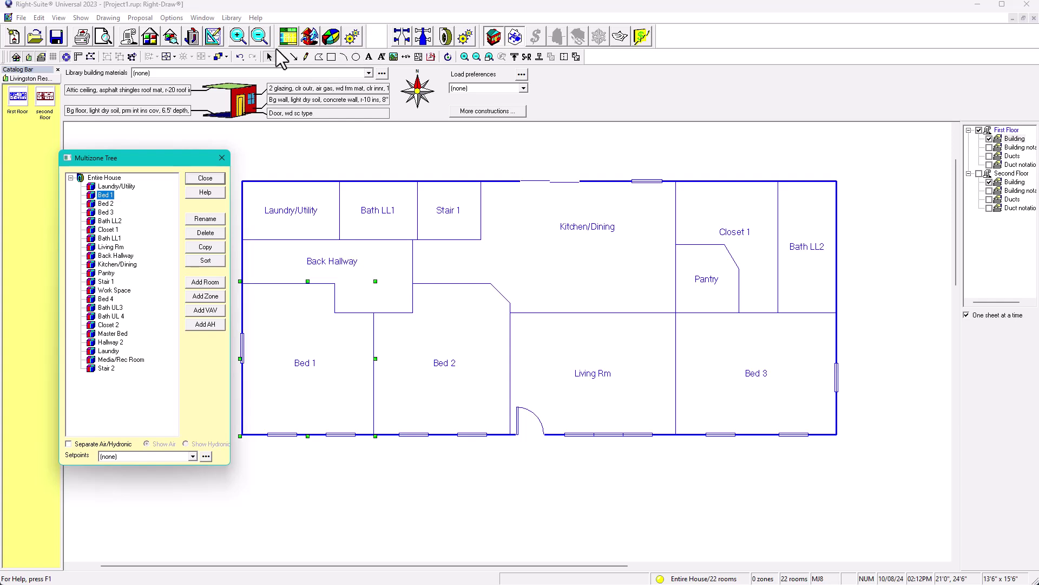
- Check the room names in the Right-J load worksheet, and display the Second Floor sheet back in the drawing
{"action": "left_click", "coordinate": [288, 38]}
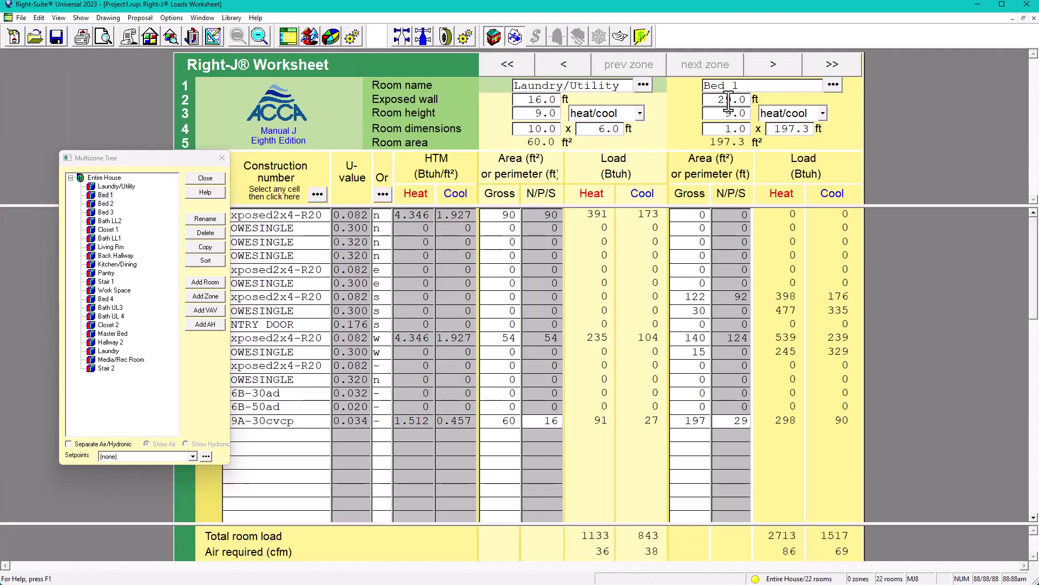
{"action": "left_click", "coordinate": [209, 36]}
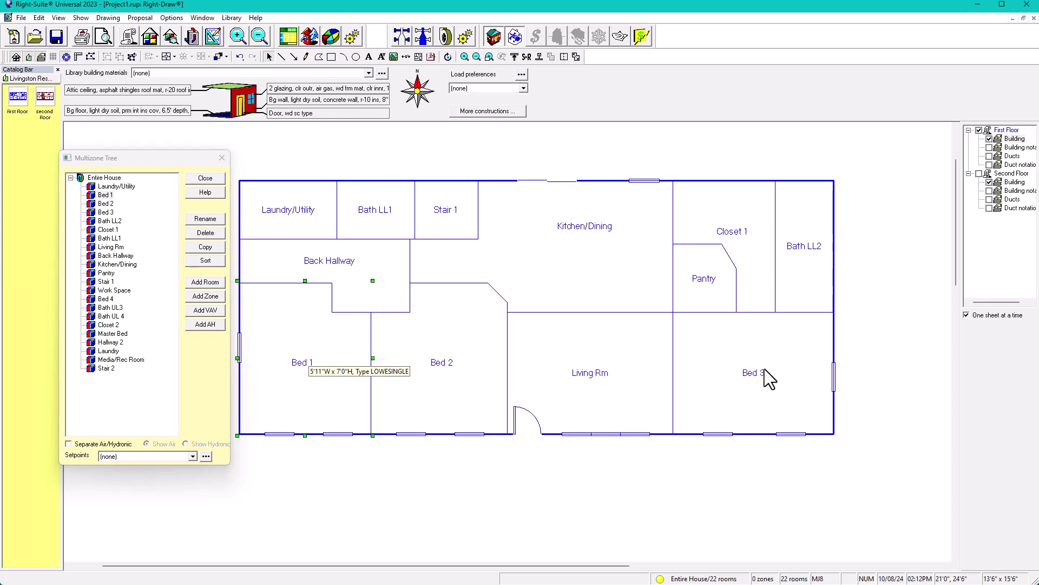
{"action": "left_click", "coordinate": [1015, 182]}
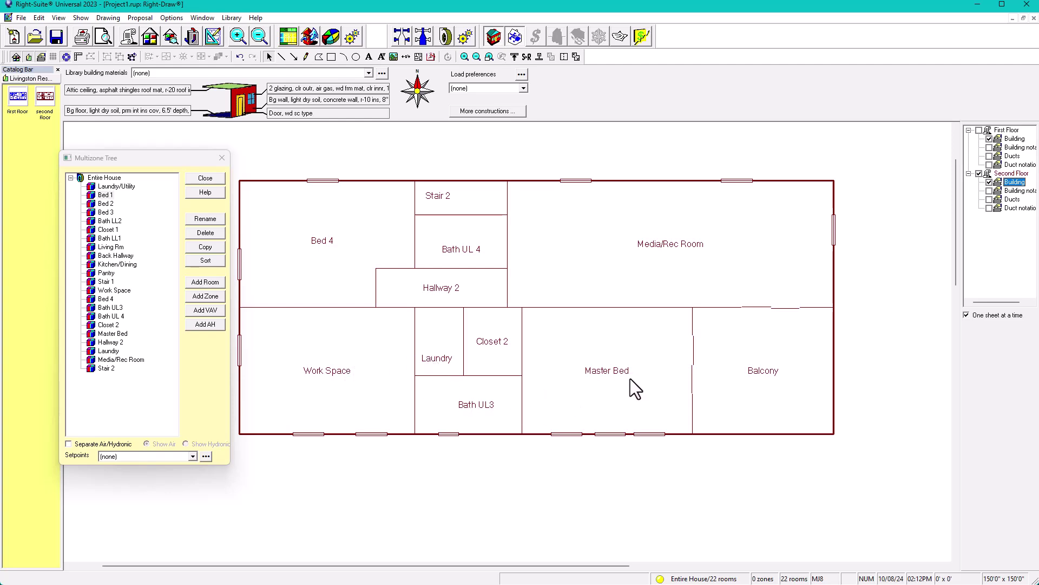
- Ungroup the second-floor plan, and locate the Media/Rec Room on the drawing by selecting it in the Multizone Tree
{"action": "left_click", "coordinate": [688, 245]}
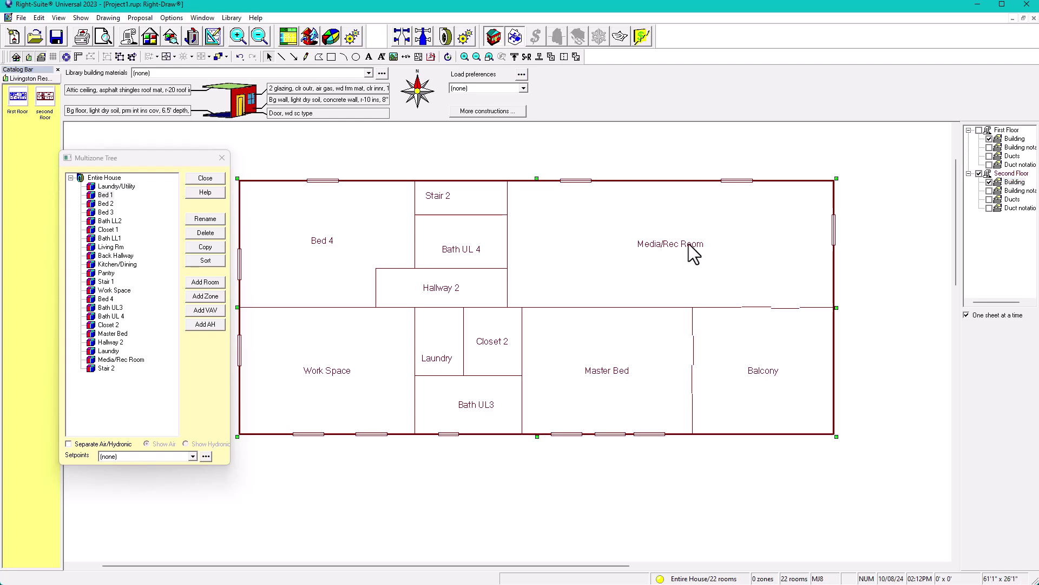
{"action": "left_click", "coordinate": [120, 56]}
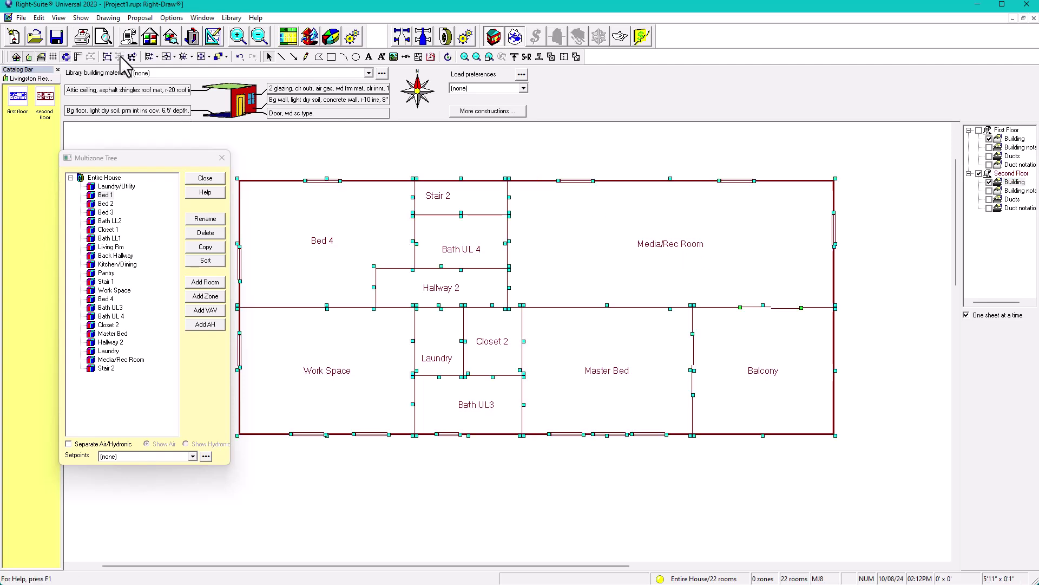
{"action": "left_click", "coordinate": [938, 254]}
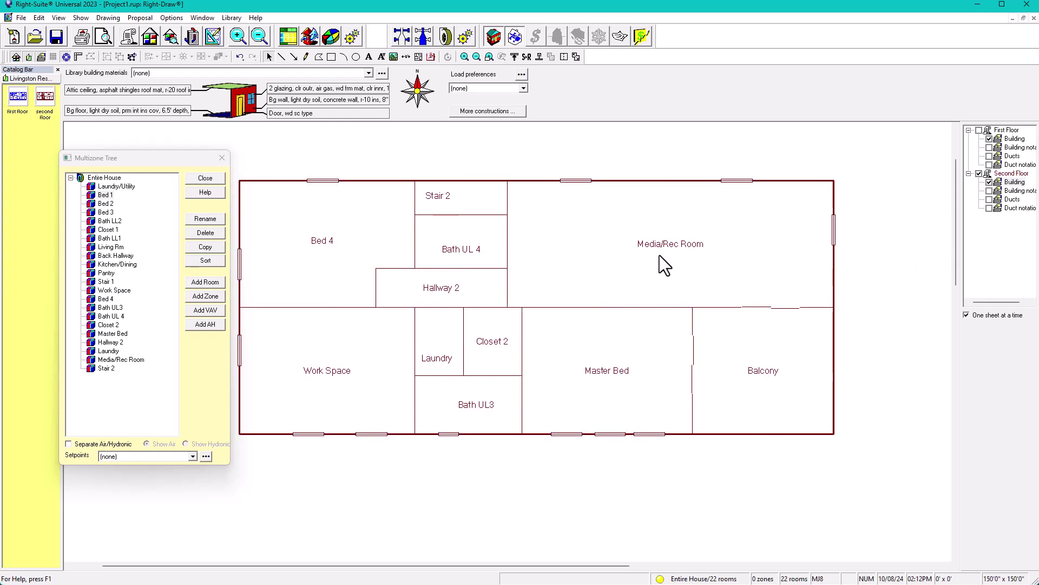
{"action": "left_click", "coordinate": [121, 360]}
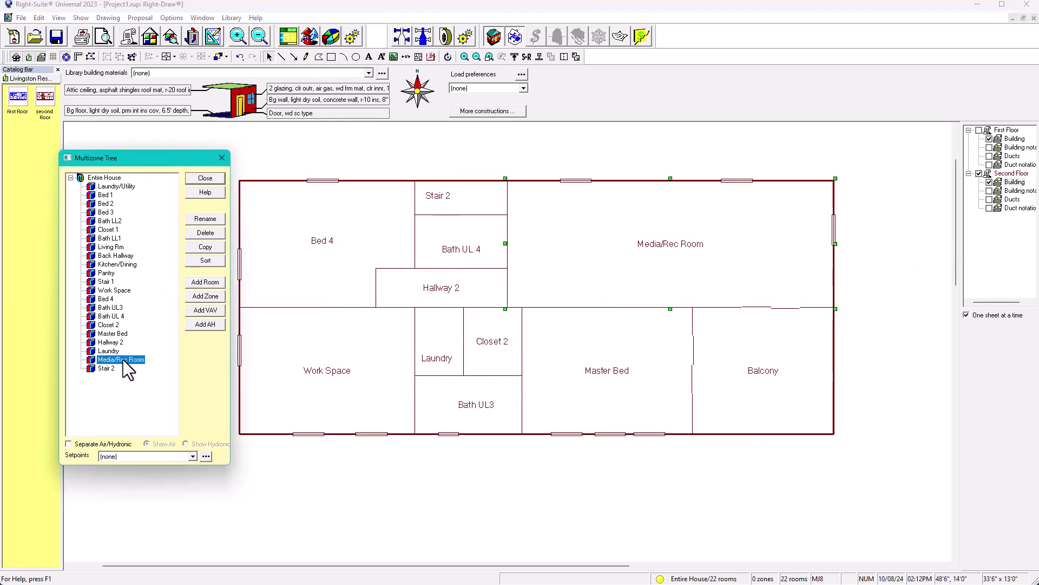
{"action": "left_click", "coordinate": [734, 267]}
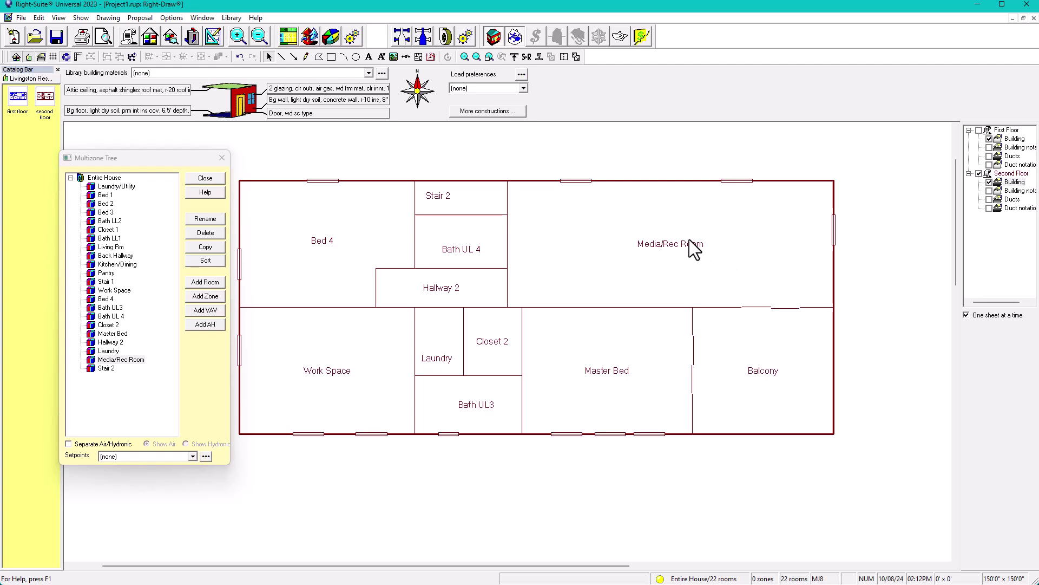
- Rename the second floor's Media/Rec Room as Media/Rec Rm directly on its drawing label
{"action": "left_click_drag", "start_coordinate": [691, 249], "coordinate": [693, 243]}
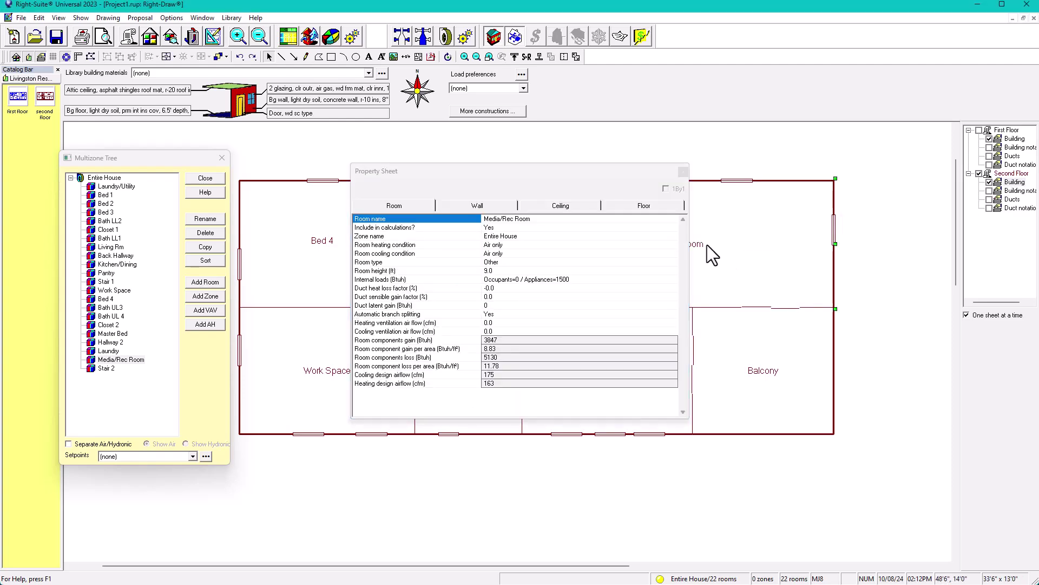
{"action": "left_click", "coordinate": [683, 172]}
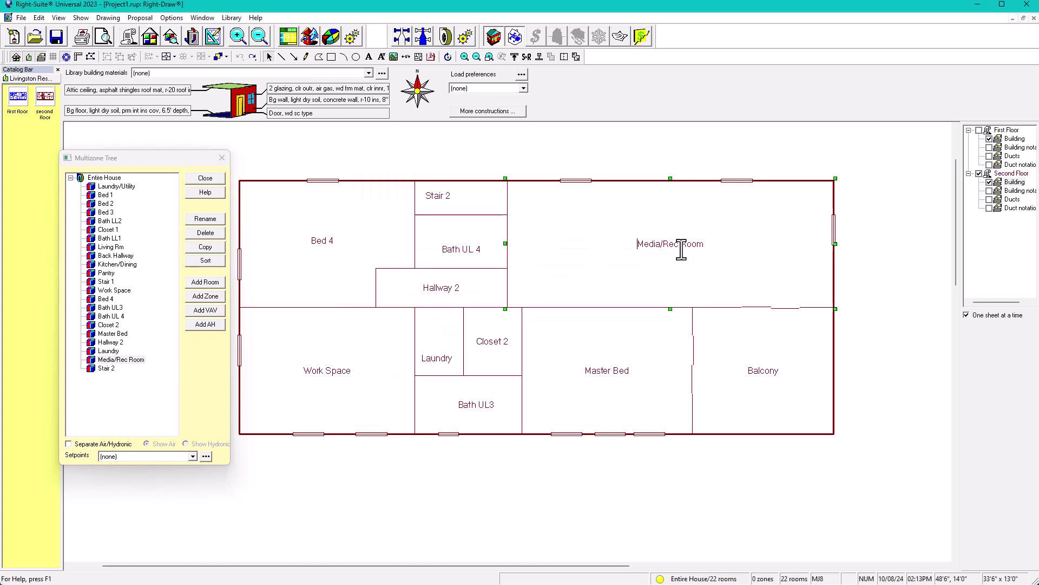
{"action": "left_click_drag", "start_coordinate": [707, 243], "coordinate": [687, 244]}
{"action": "type", "text": "m"}
{"action": "key", "text": "Return"}
{"action": "left_click", "coordinate": [900, 297]}
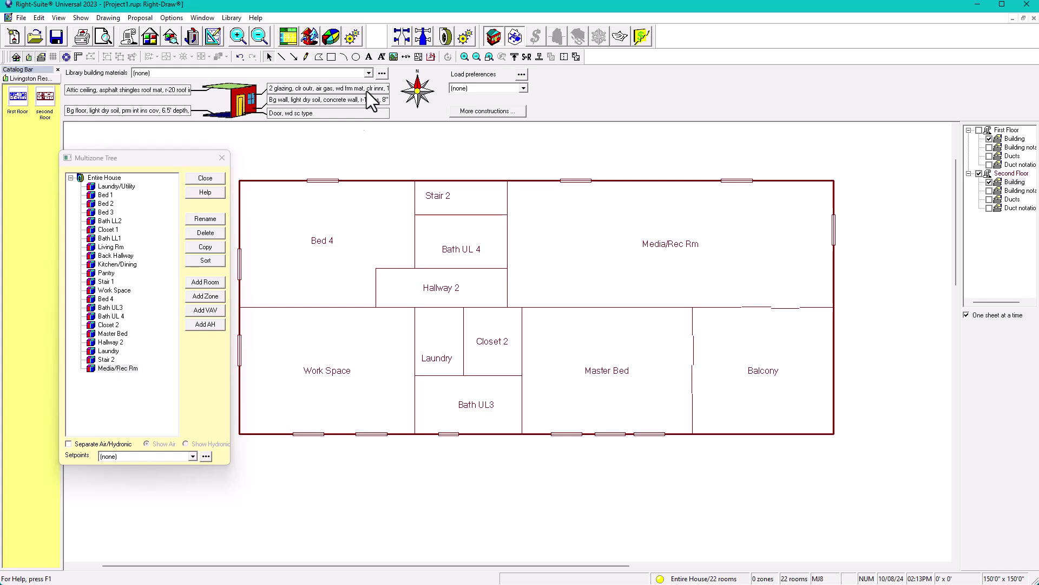
- Examine the Kitchen/Dining and Bed 2 loads in the Right-J worksheet, with the Multizone Tree moved clear of the worksheet columns
{"action": "left_click", "coordinate": [288, 37]}
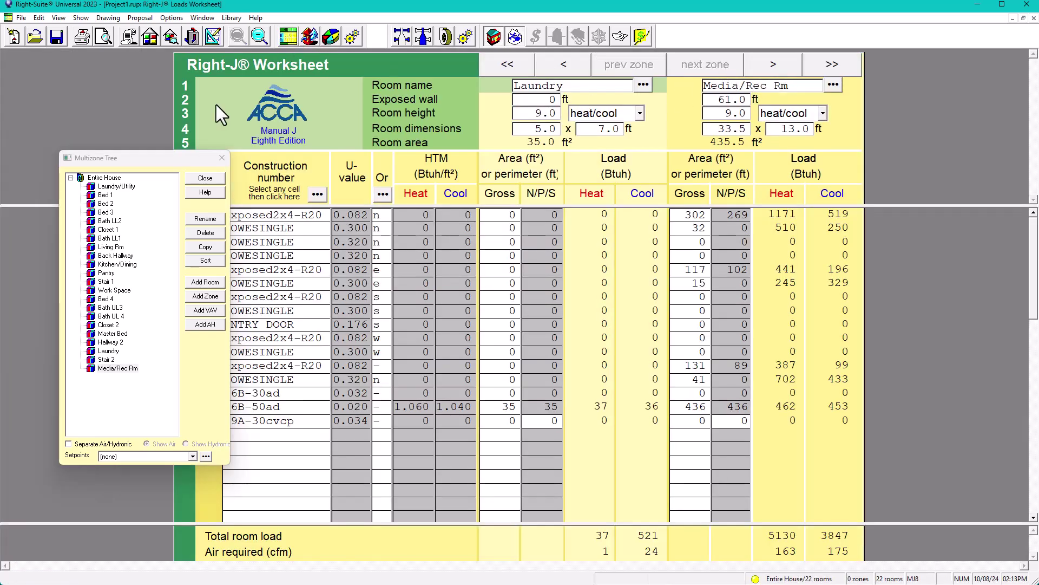
{"action": "left_click", "coordinate": [139, 157]}
{"action": "left_click_drag", "start_coordinate": [139, 158], "coordinate": [103, 127]}
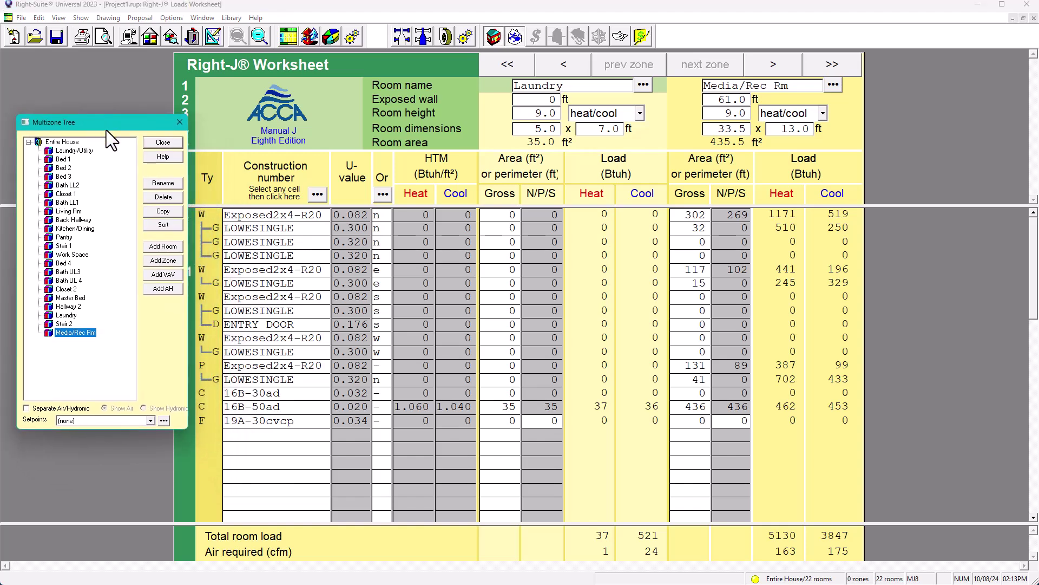
{"action": "left_click", "coordinate": [74, 229]}
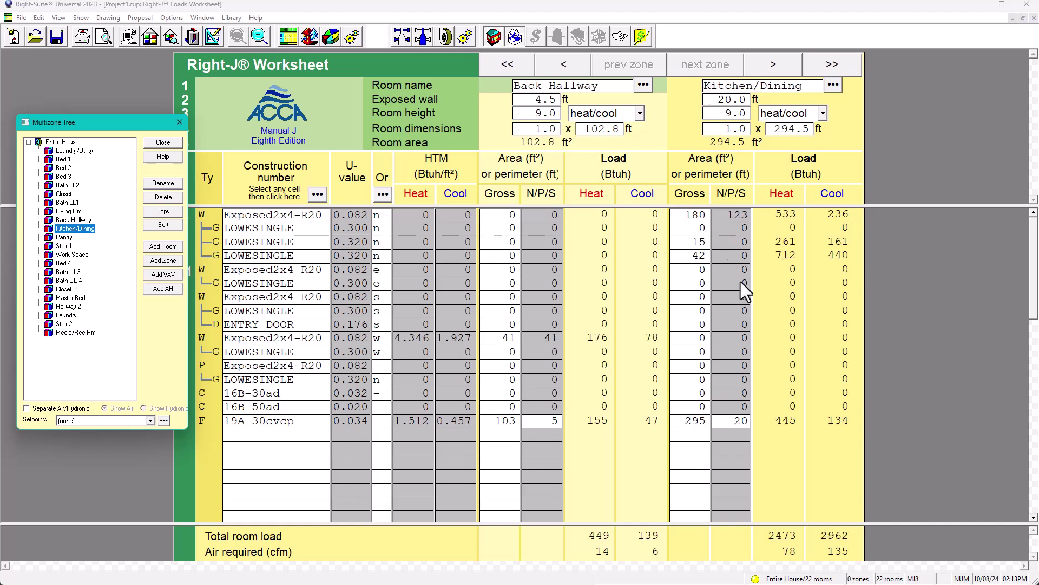
{"action": "scroll", "coordinate": [726, 325], "scroll_direction": "down", "scroll_amount": 5}
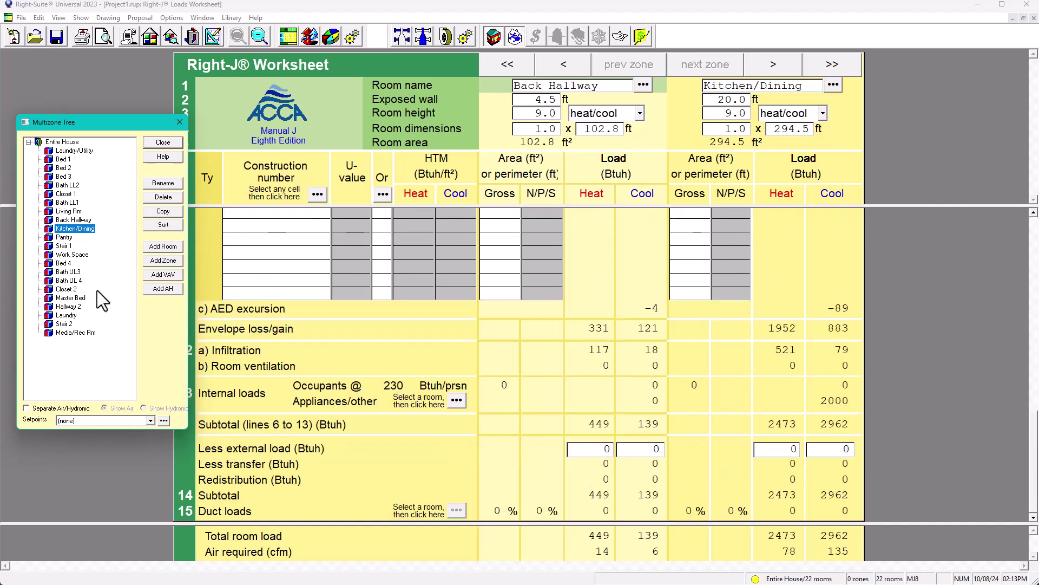
{"action": "left_click", "coordinate": [62, 168]}
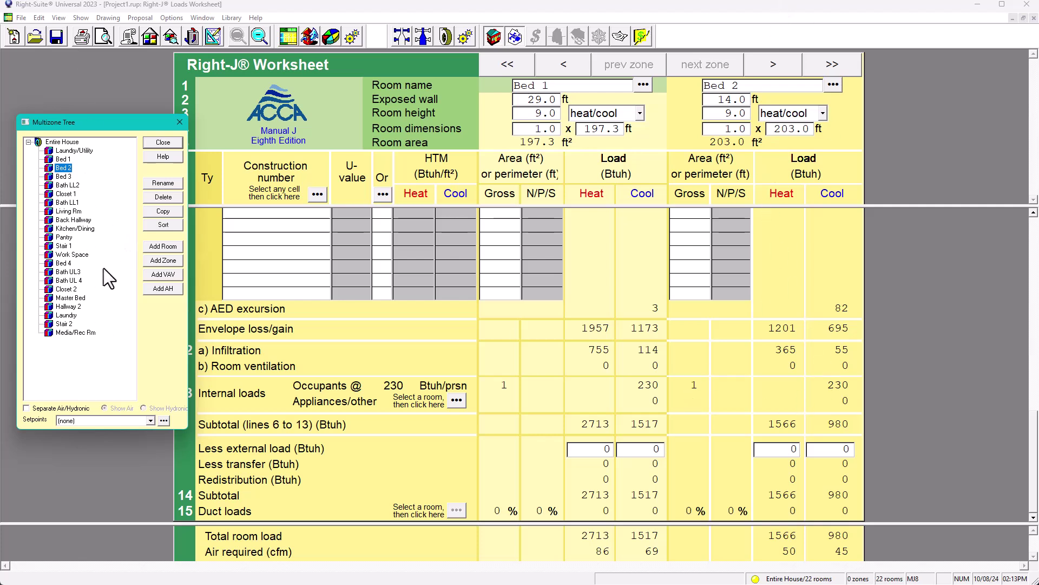
- Return to the drawing to review the first-floor plan, and display the Second Floor sheet
{"action": "left_click", "coordinate": [205, 43]}
{"action": "left_click", "coordinate": [511, 496]}
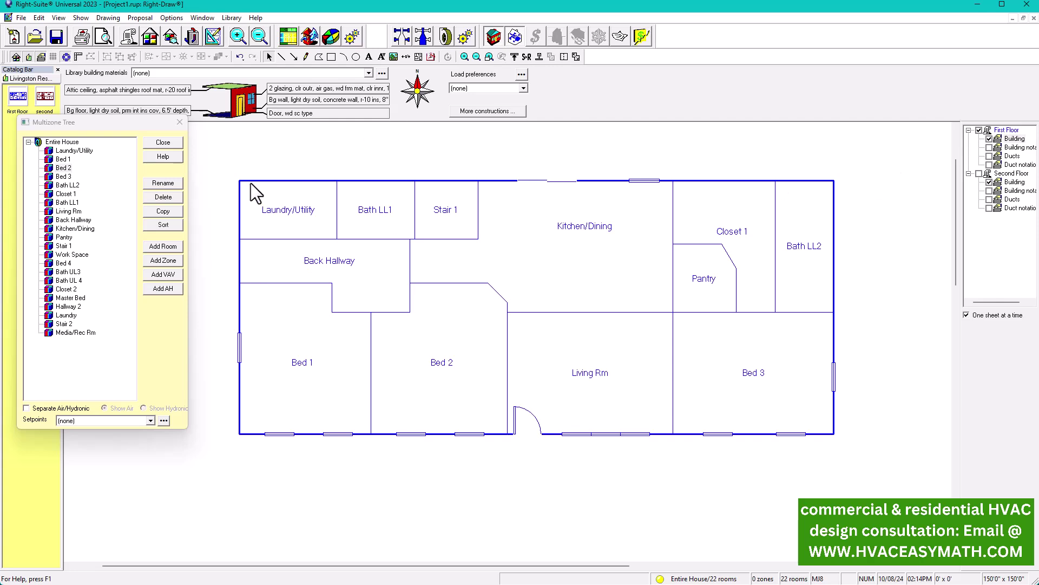
{"action": "left_click", "coordinate": [1007, 180]}
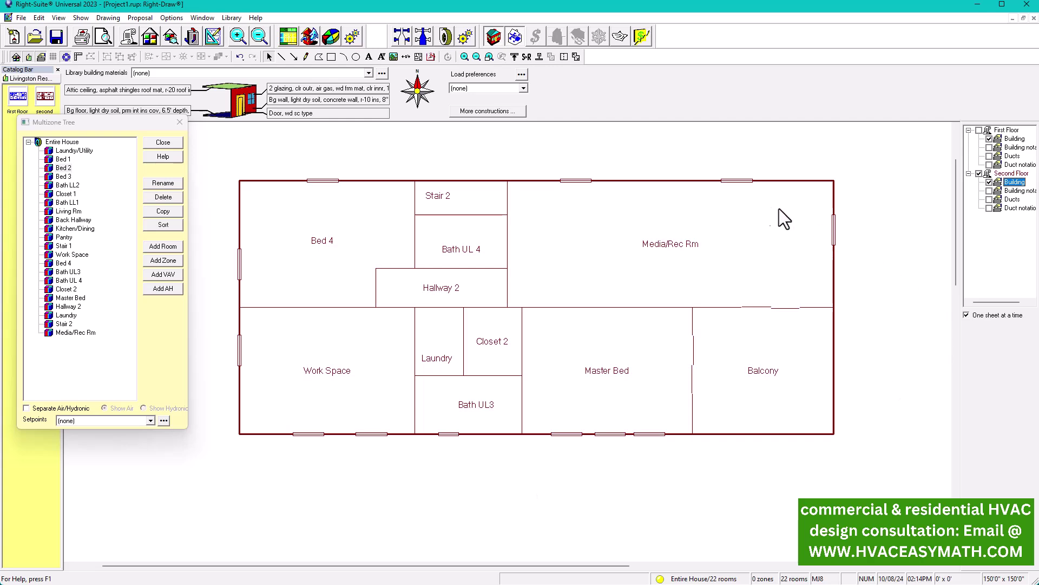